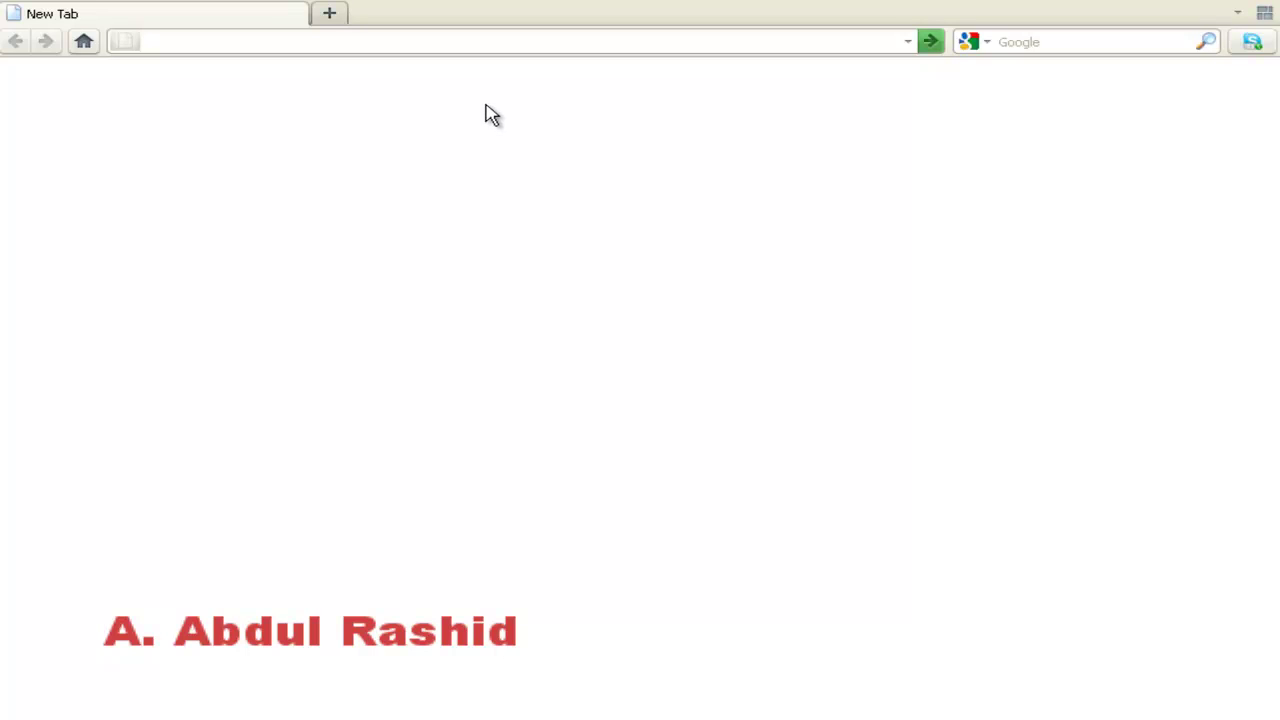
Step: Enter the address selfcare.sdc.bsnl.co.in in a new Firefox tab
{"action": "type", "text": "self"}
{"action": "type", "text": "c"}
{"action": "type", "text": "are"}
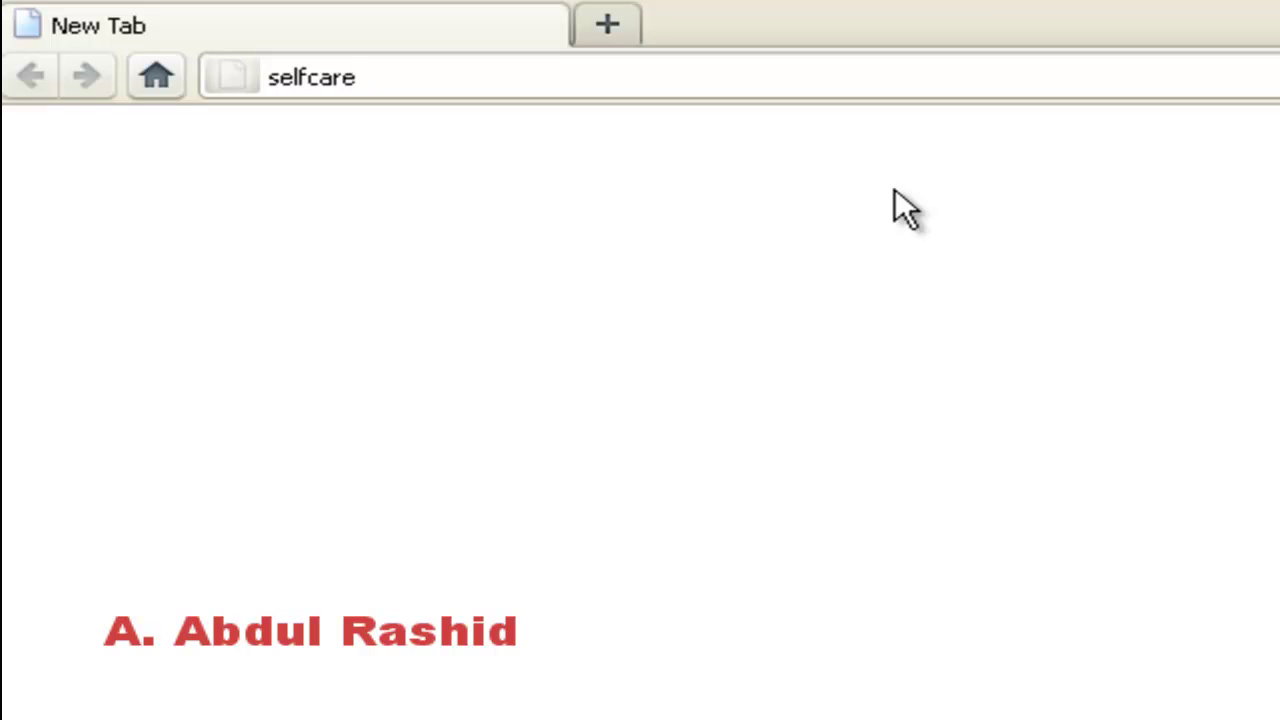
{"action": "type", "text": ".sdc."}
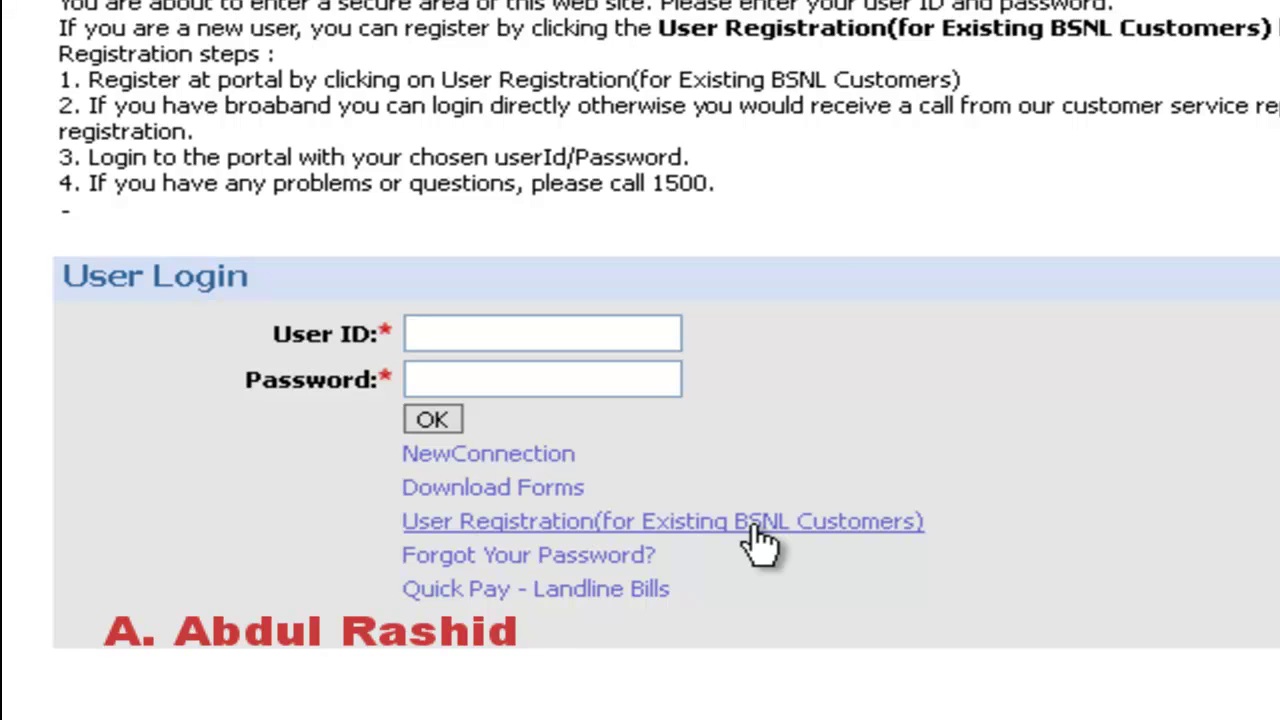
Step: Go to 'User Registration (for Existing BSNL Customers)' from the login page
{"action": "left_click", "coordinate": [752, 525]}
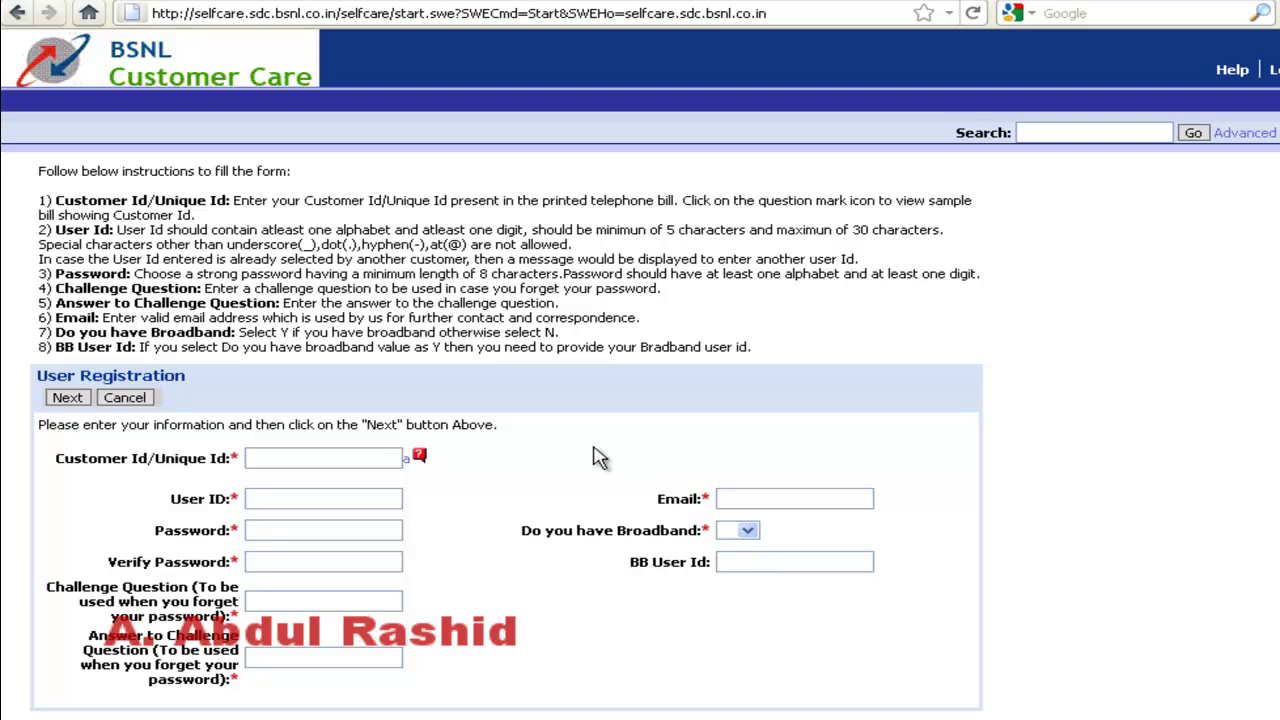
Step: Type the customer's ID number into Customer Id/Unique Id, ignoring the autofill suggestion
{"action": "left_click", "coordinate": [378, 458]}
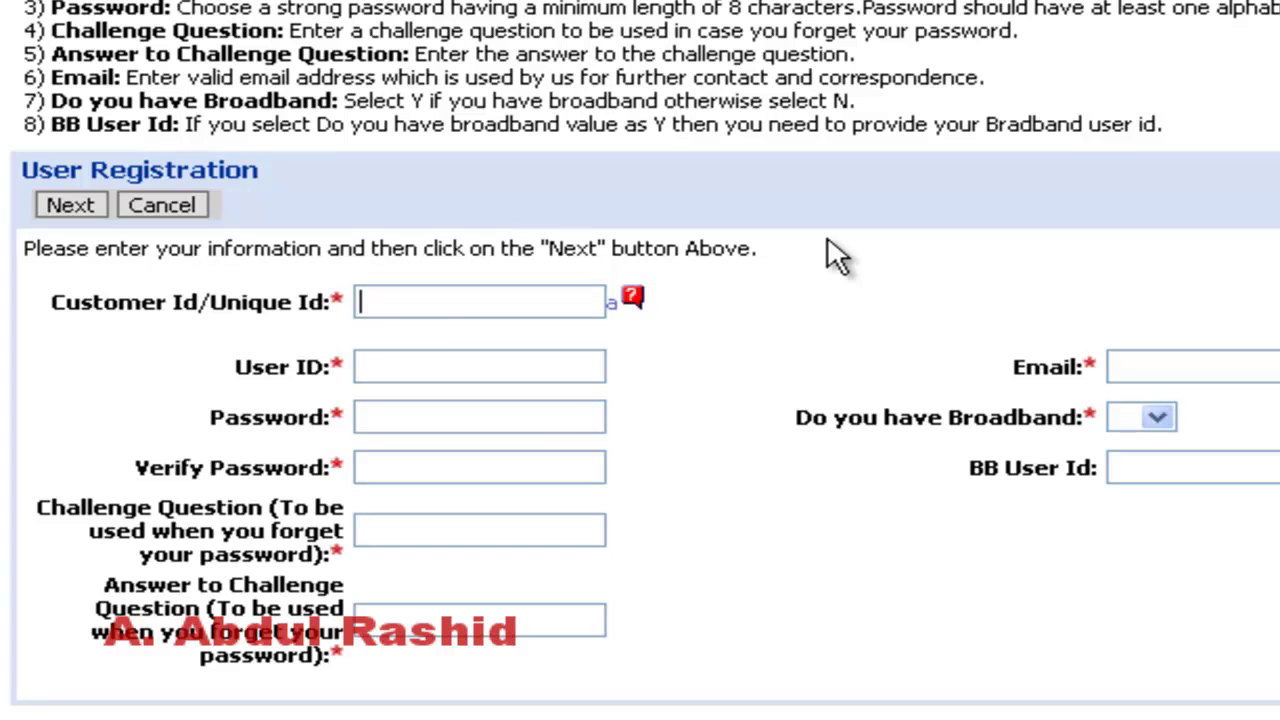
{"action": "type", "text": "400"}
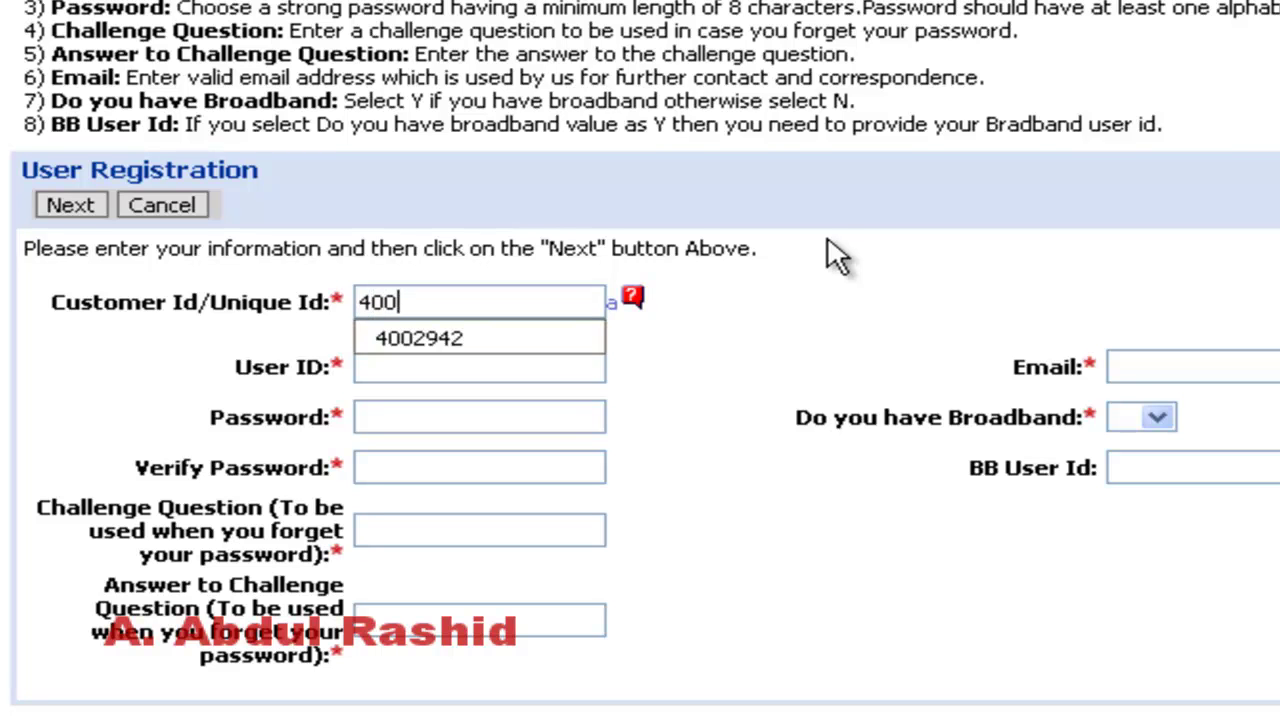
{"action": "left_click", "coordinate": [829, 242]}
{"action": "double_click", "coordinate": [390, 302]}
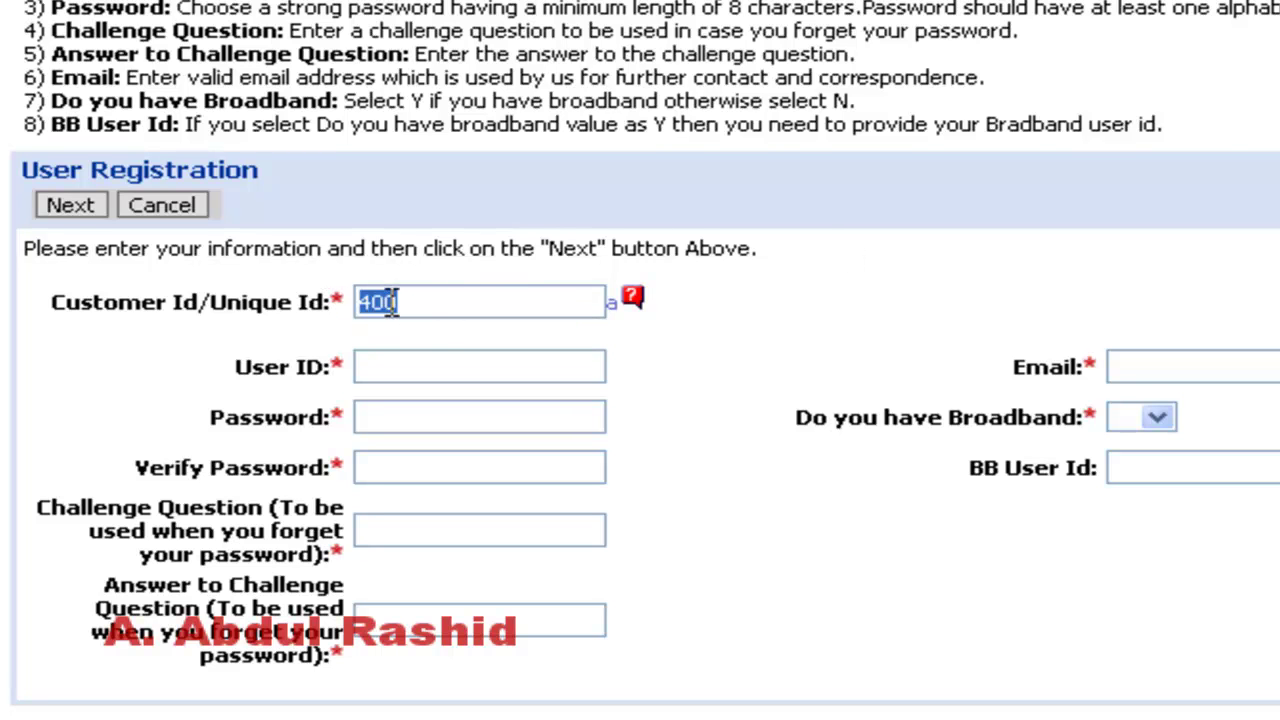
{"action": "left_click", "coordinate": [425, 302]}
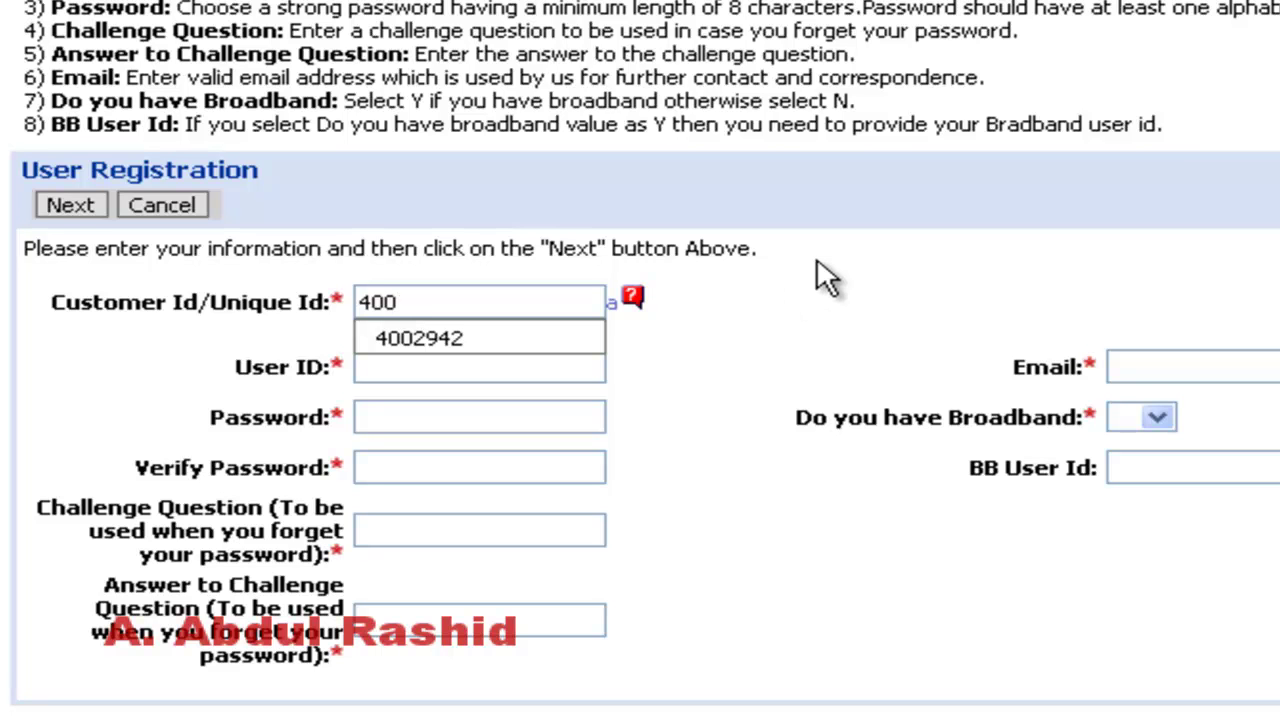
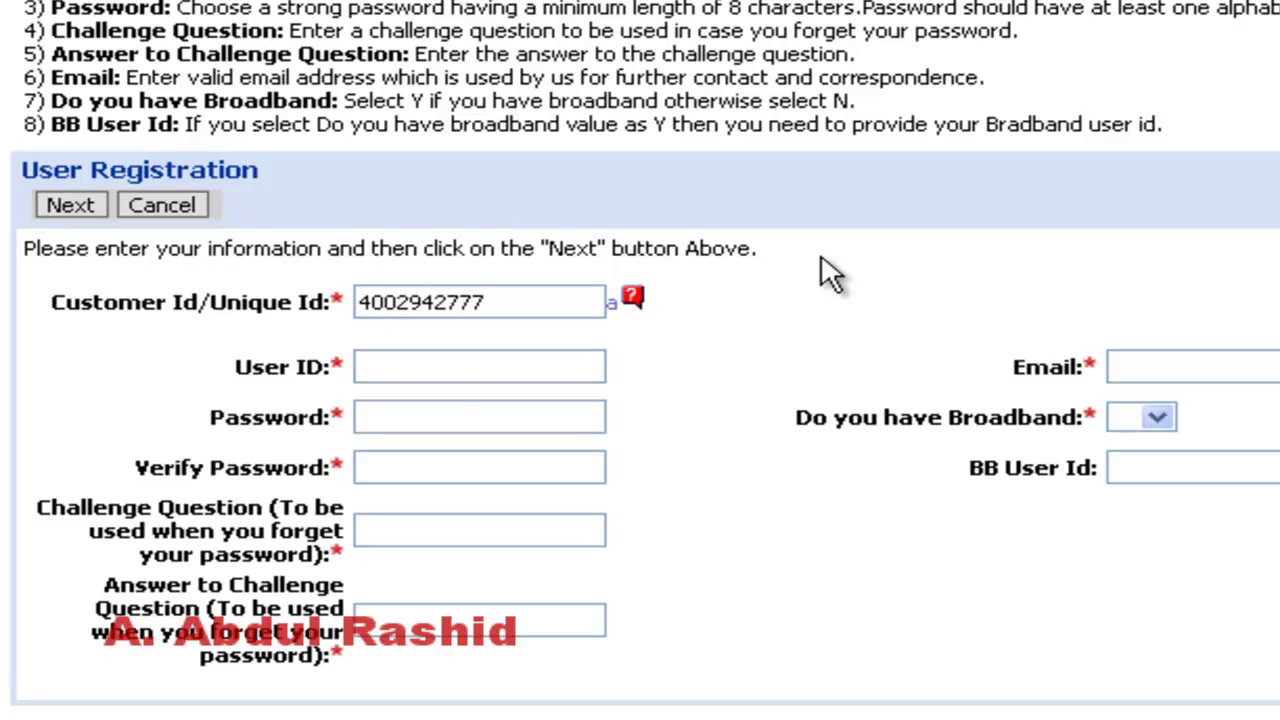
{"action": "type", "text": "hi"}
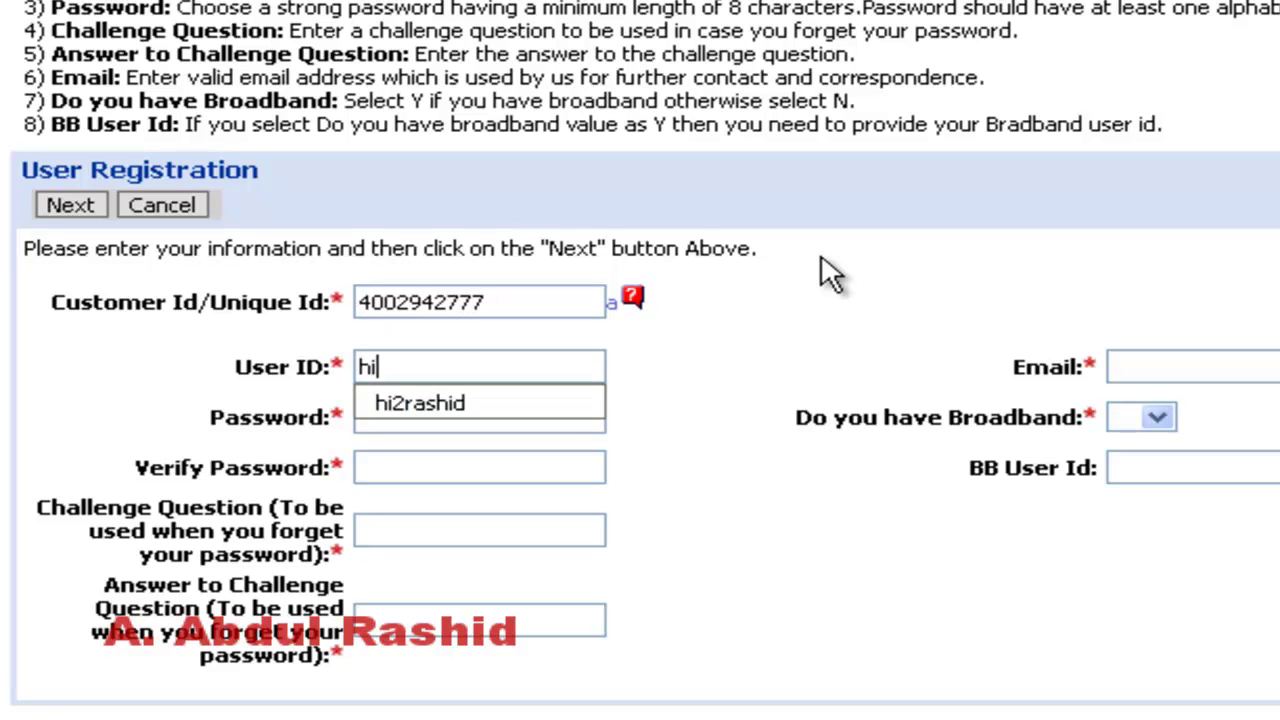
{"action": "type", "text": "2rashid2"}
Step: Enter the account password in both Password and Verify Password, then recheck the User ID
{"action": "key", "text": "Tab"}
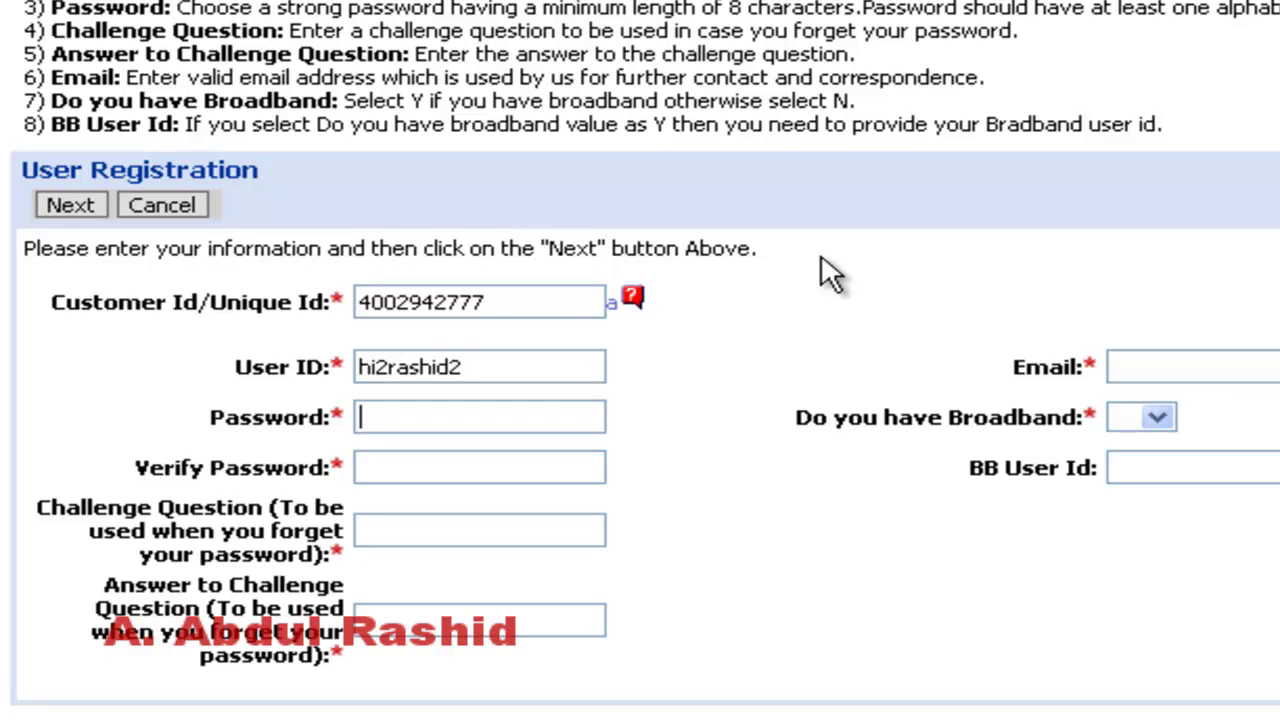
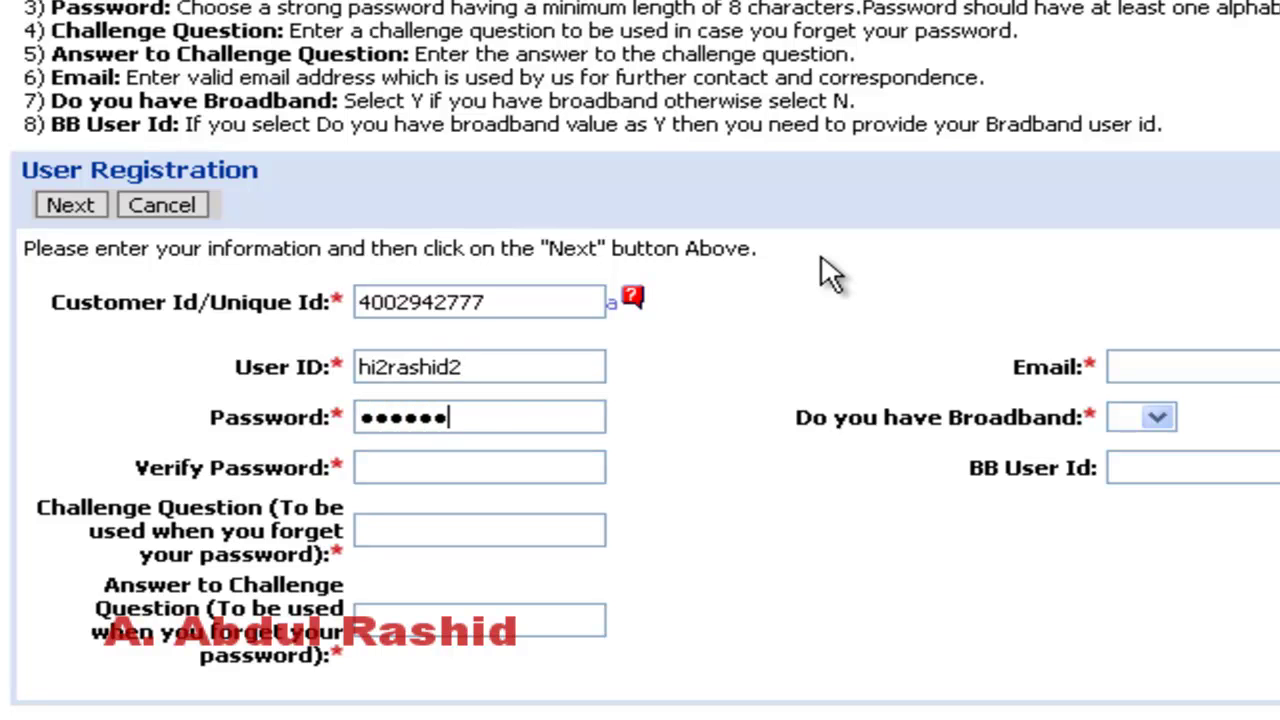
{"action": "key", "text": "Tab"}
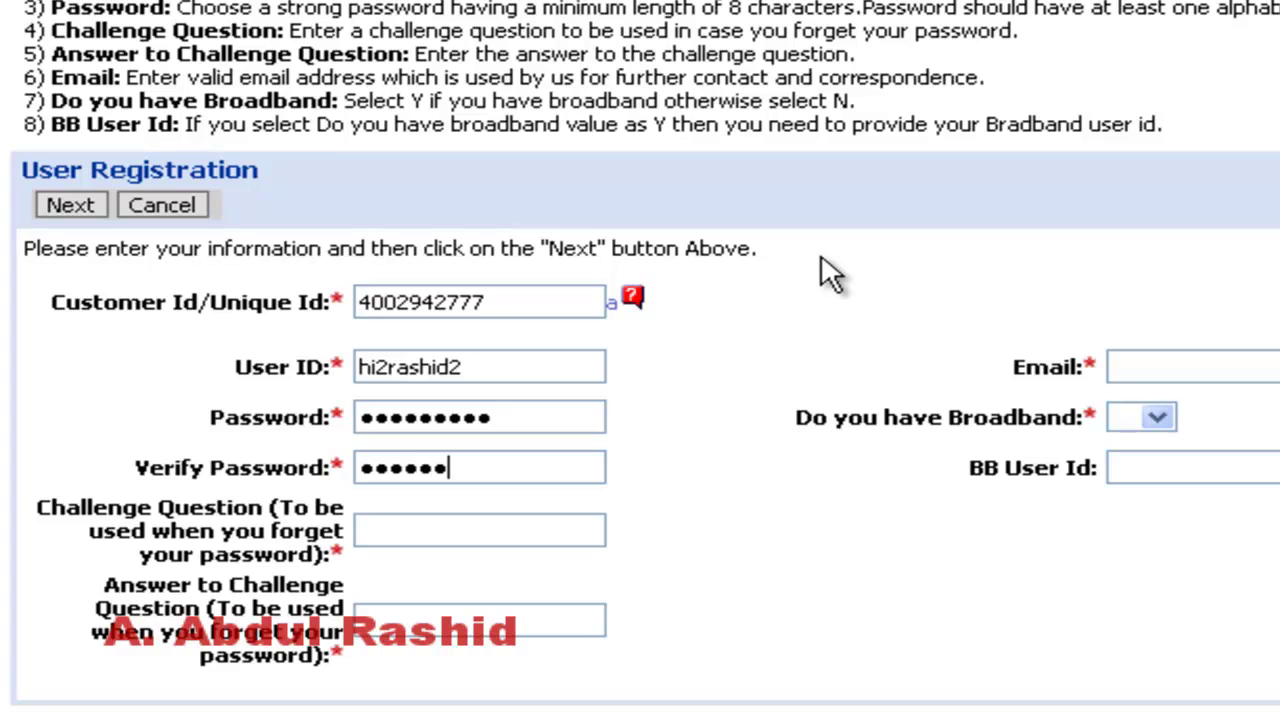
{"action": "key", "text": "Tab"}
{"action": "left_click", "coordinate": [532, 356]}
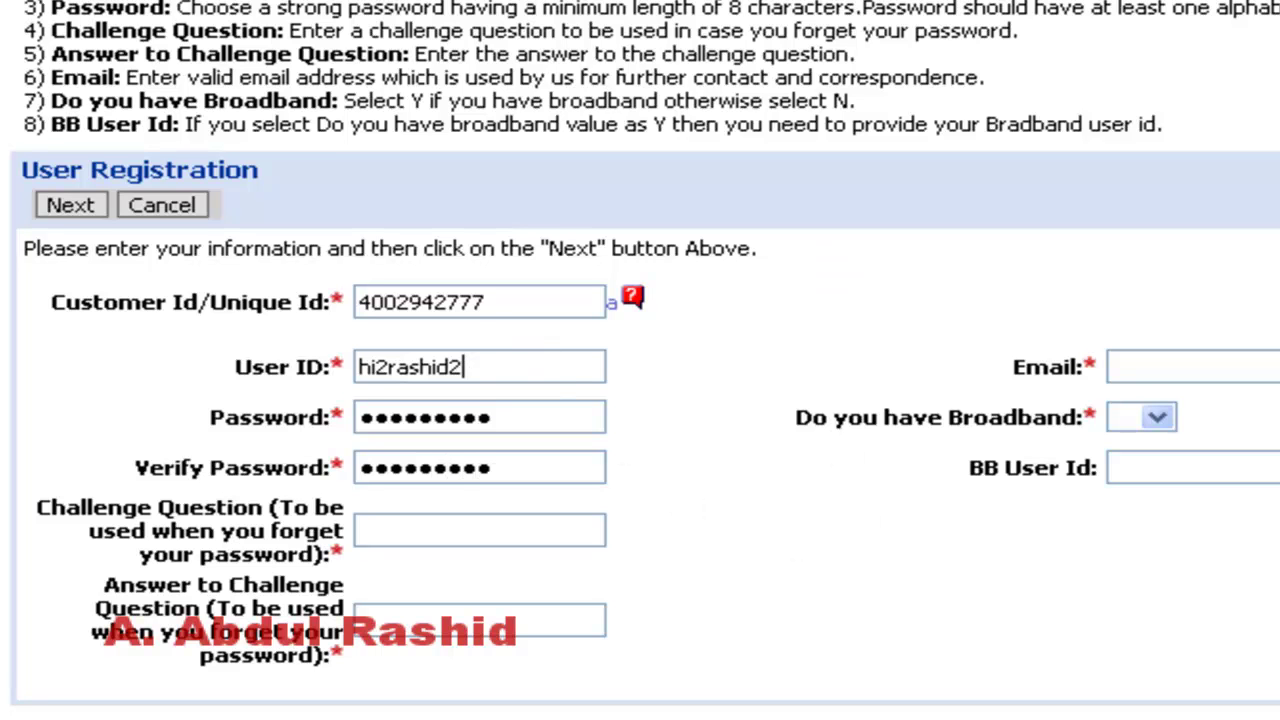
{"action": "double_click", "coordinate": [540, 358]}
{"action": "left_click", "coordinate": [528, 530]}
Step: Set the challenge question 'What is my first school' and type its answer
{"action": "type", "text": "Wh"}
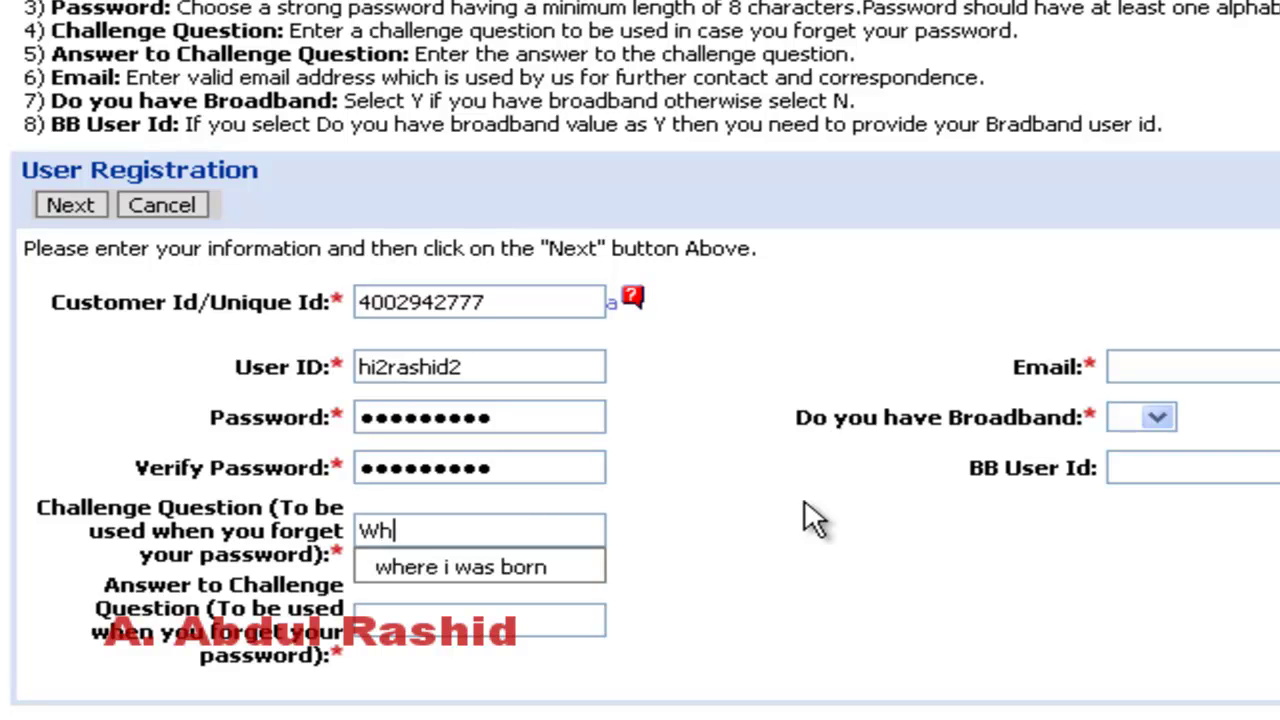
{"action": "type", "text": "at is my f"}
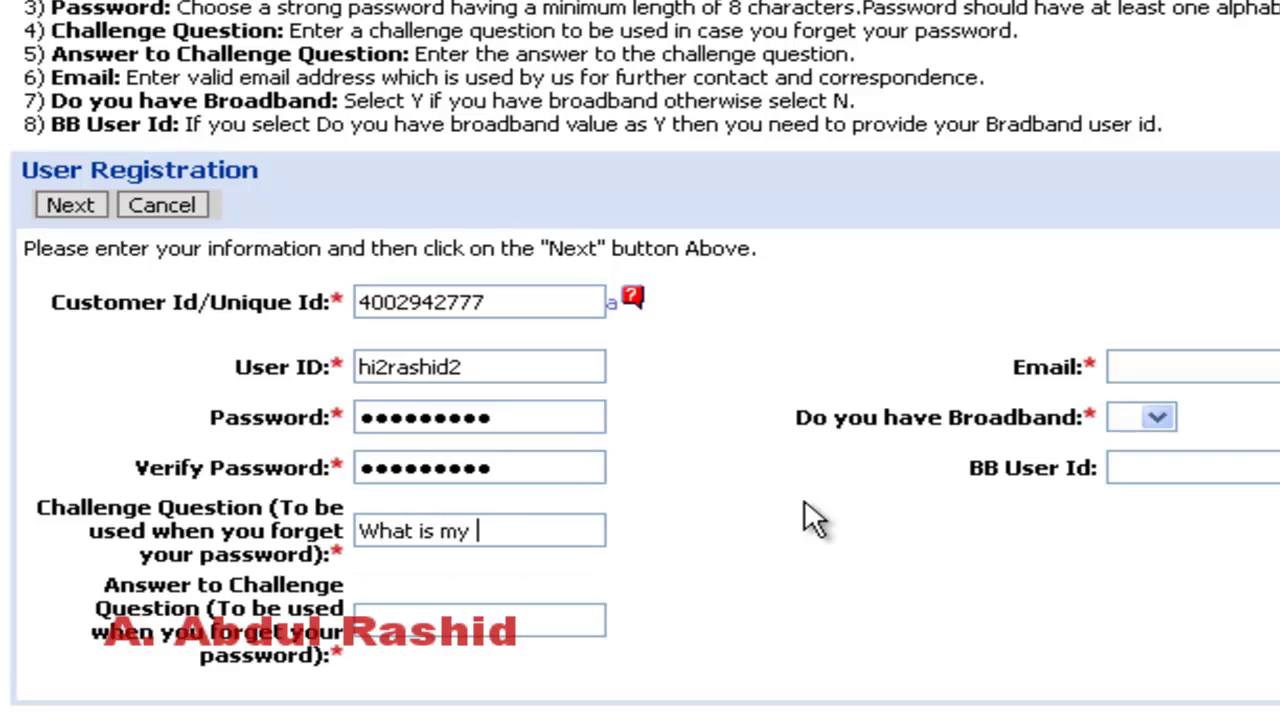
{"action": "type", "text": "irst sche"}
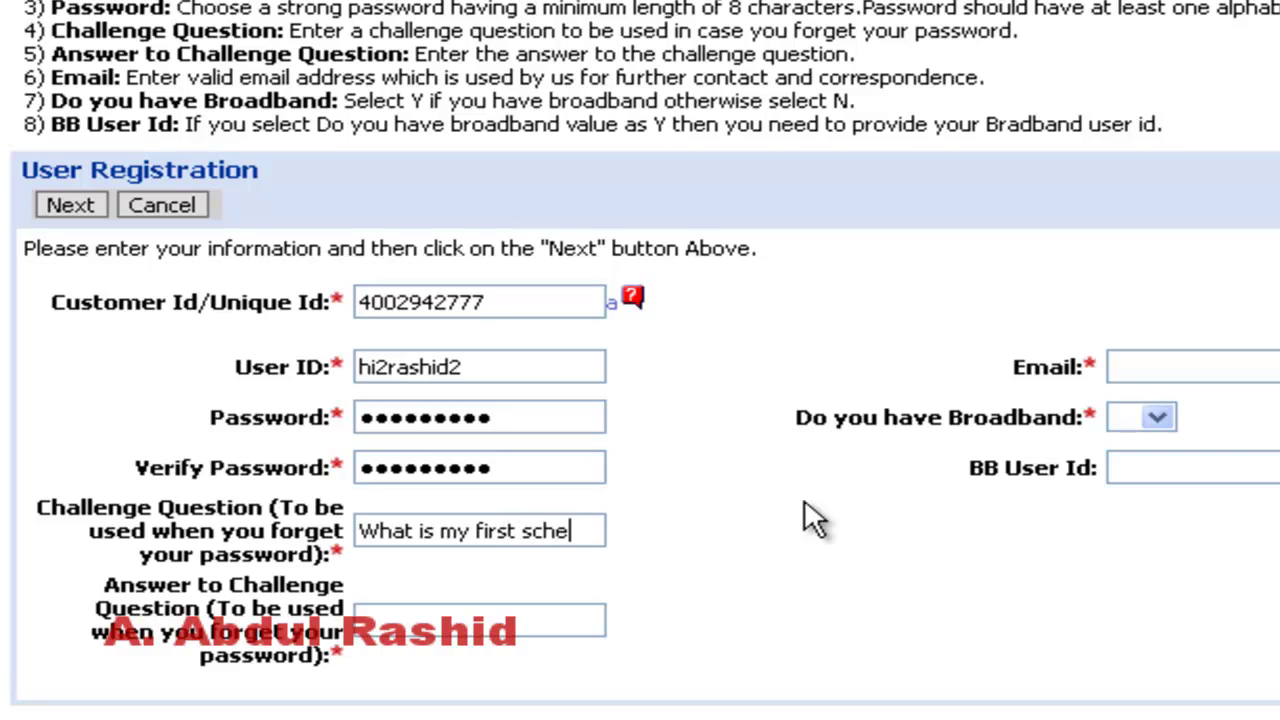
{"action": "key", "text": "BackSpace"}
{"action": "type", "text": "ool"}
{"action": "key", "text": "Tab"}
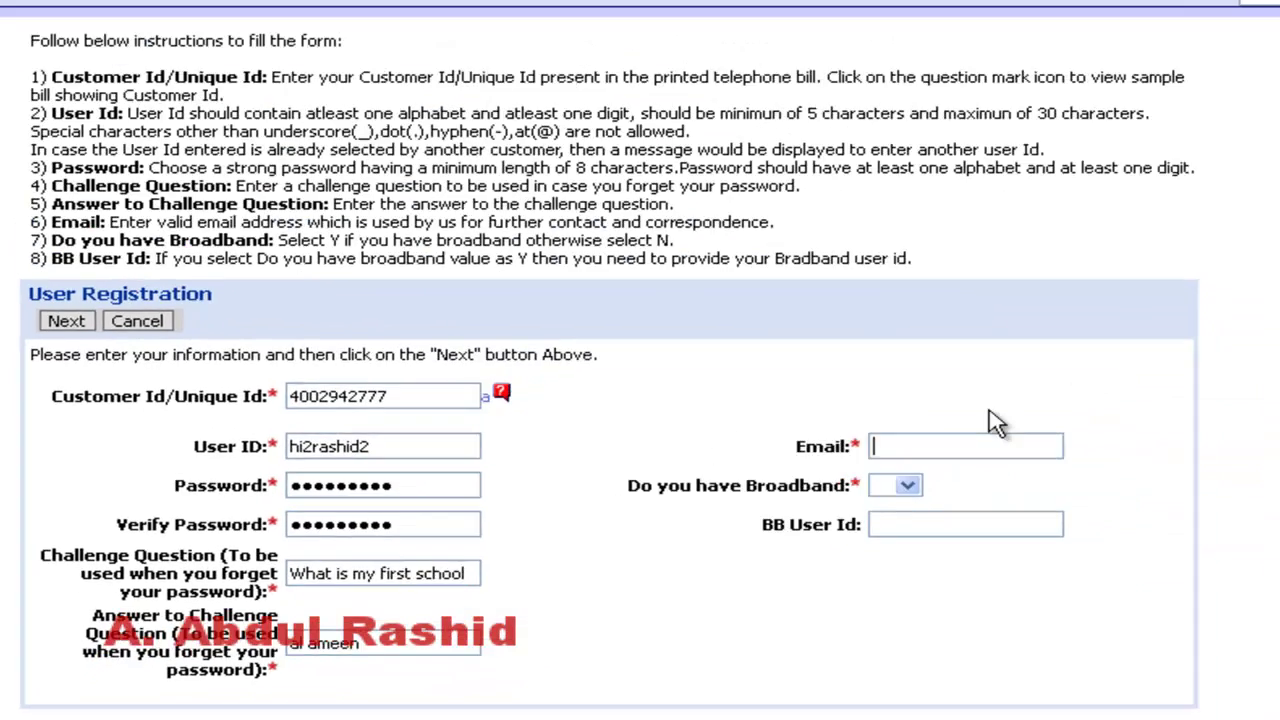
Step: Fill the Email field from the browser's saved suggestion and answer the Broadband question
{"action": "left_click", "coordinate": [754, 507]}
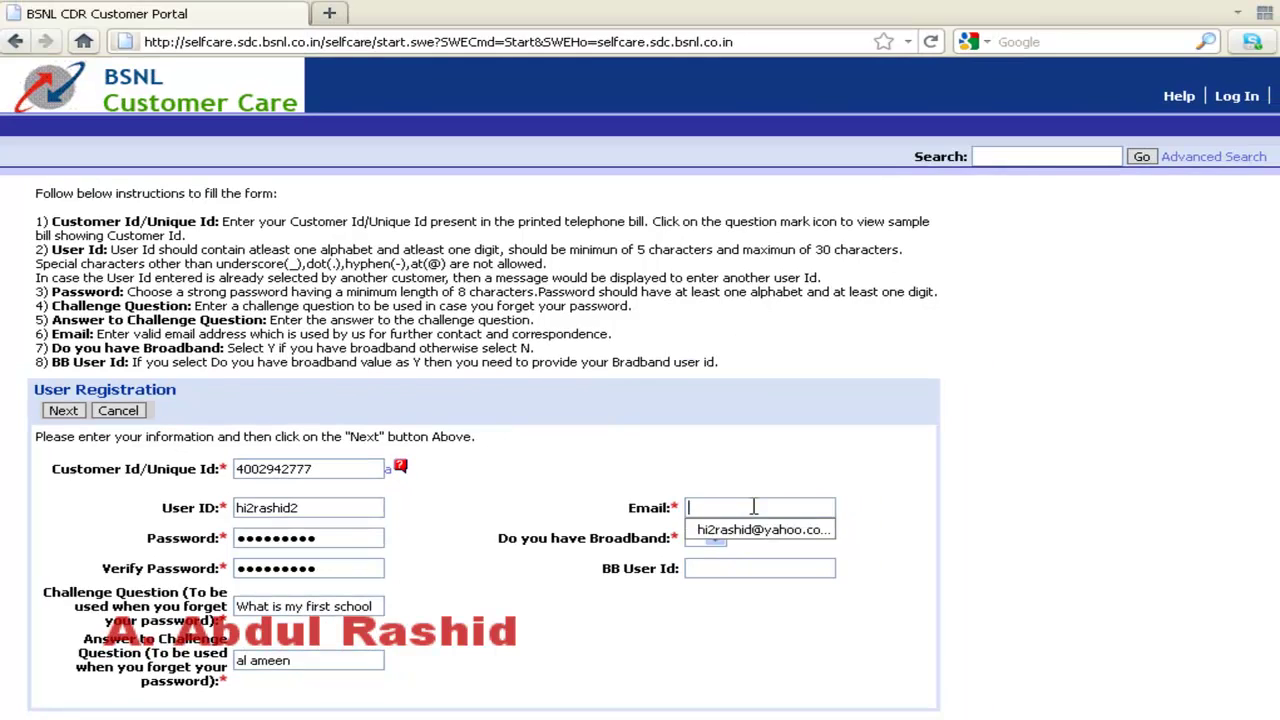
{"action": "left_click", "coordinate": [760, 529]}
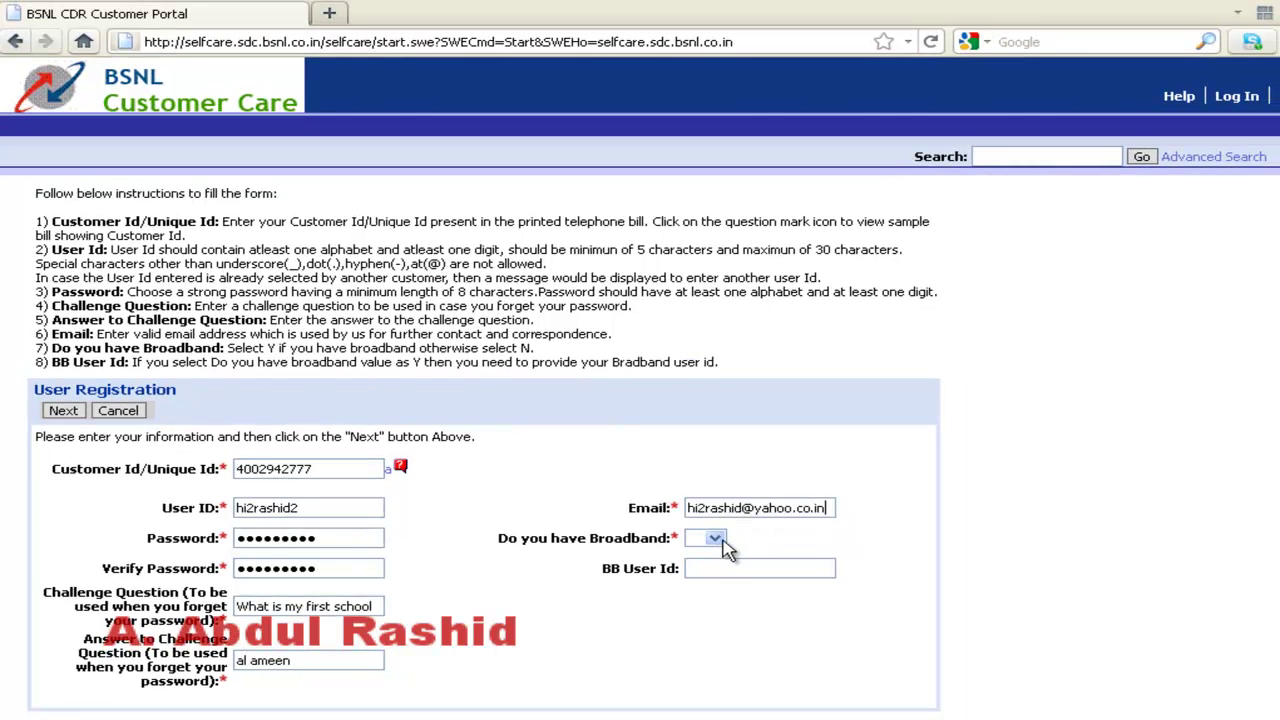
{"action": "left_click", "coordinate": [712, 540]}
{"action": "left_click", "coordinate": [697, 579]}
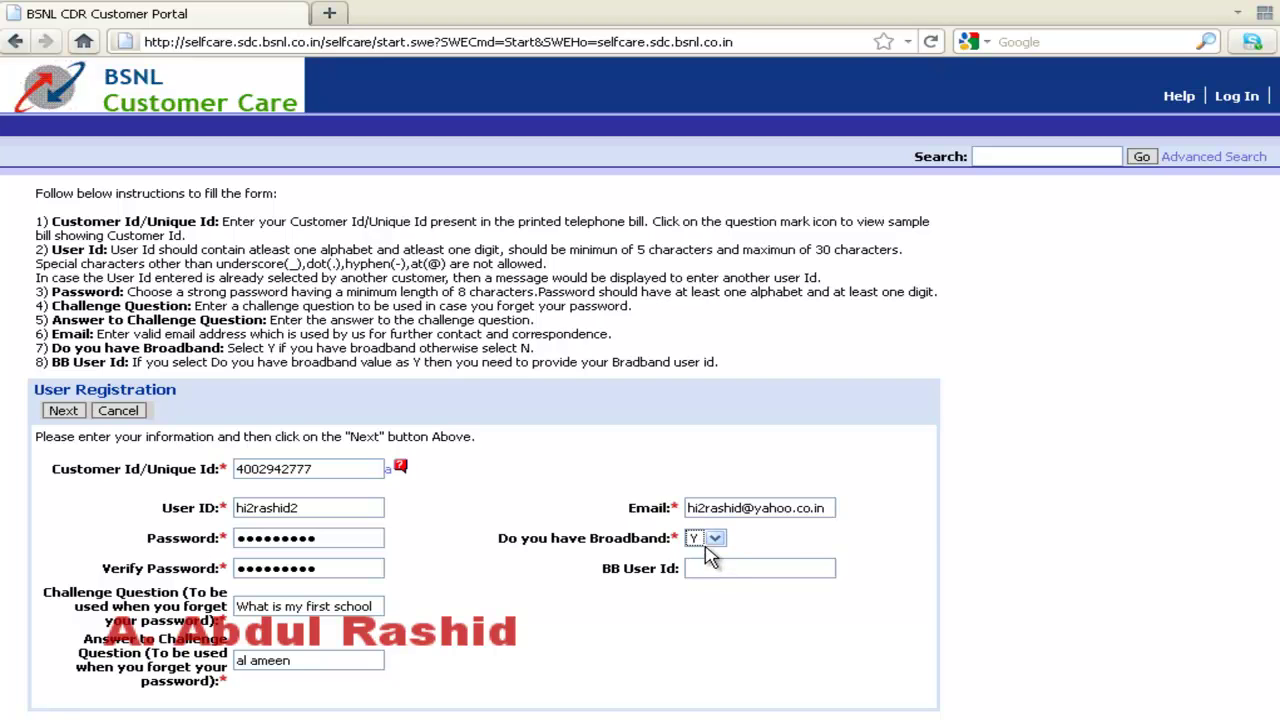
{"action": "left_click", "coordinate": [697, 568]}
Step: Change the Broadband answer to N, leaving the BB User Id field empty
{"action": "left_click_drag", "start_coordinate": [722, 364], "coordinate": [40, 224]}
{"action": "left_click", "coordinate": [788, 565]}
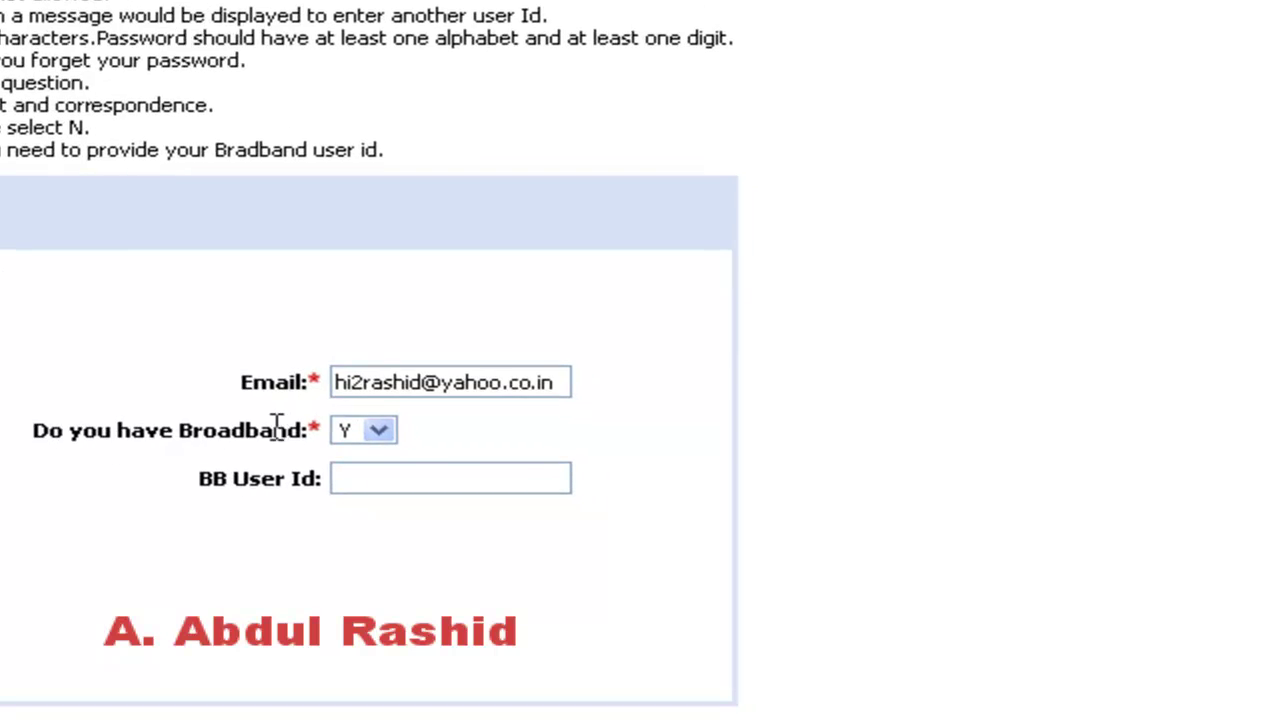
{"action": "double_click", "coordinate": [277, 428]}
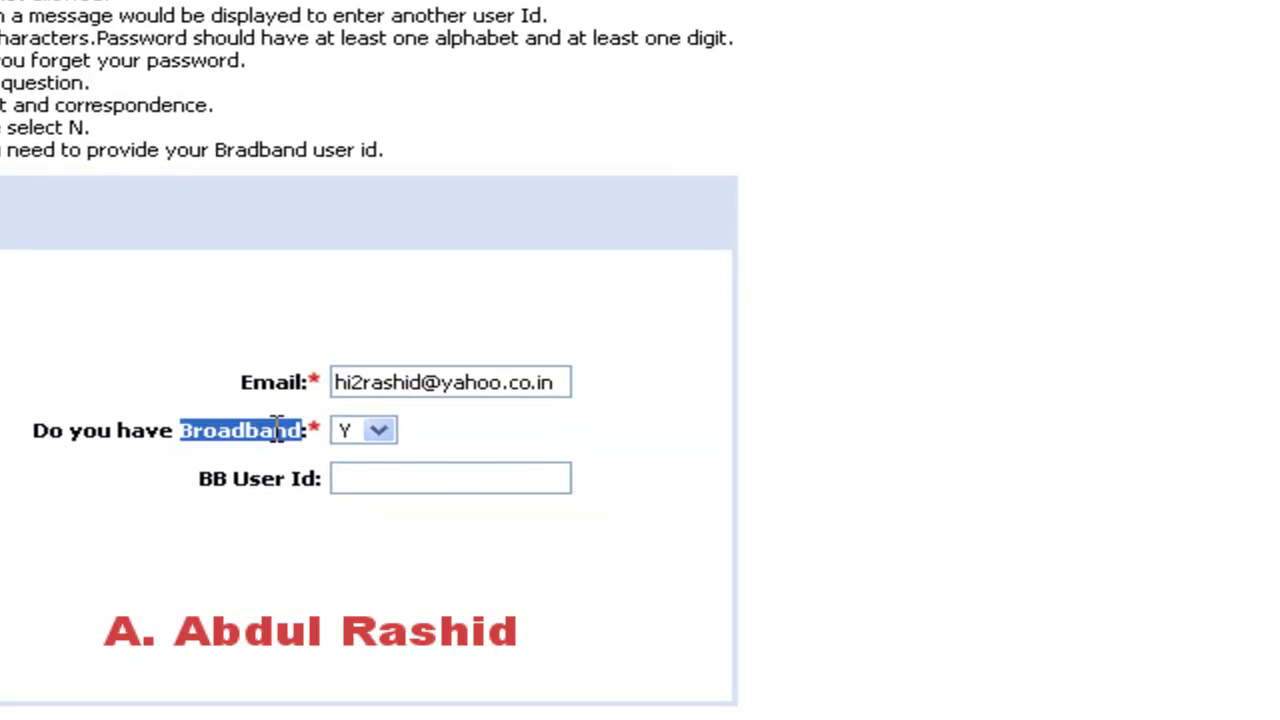
{"action": "left_click", "coordinate": [376, 438]}
{"action": "left_click", "coordinate": [367, 477]}
{"action": "left_click", "coordinate": [451, 482]}
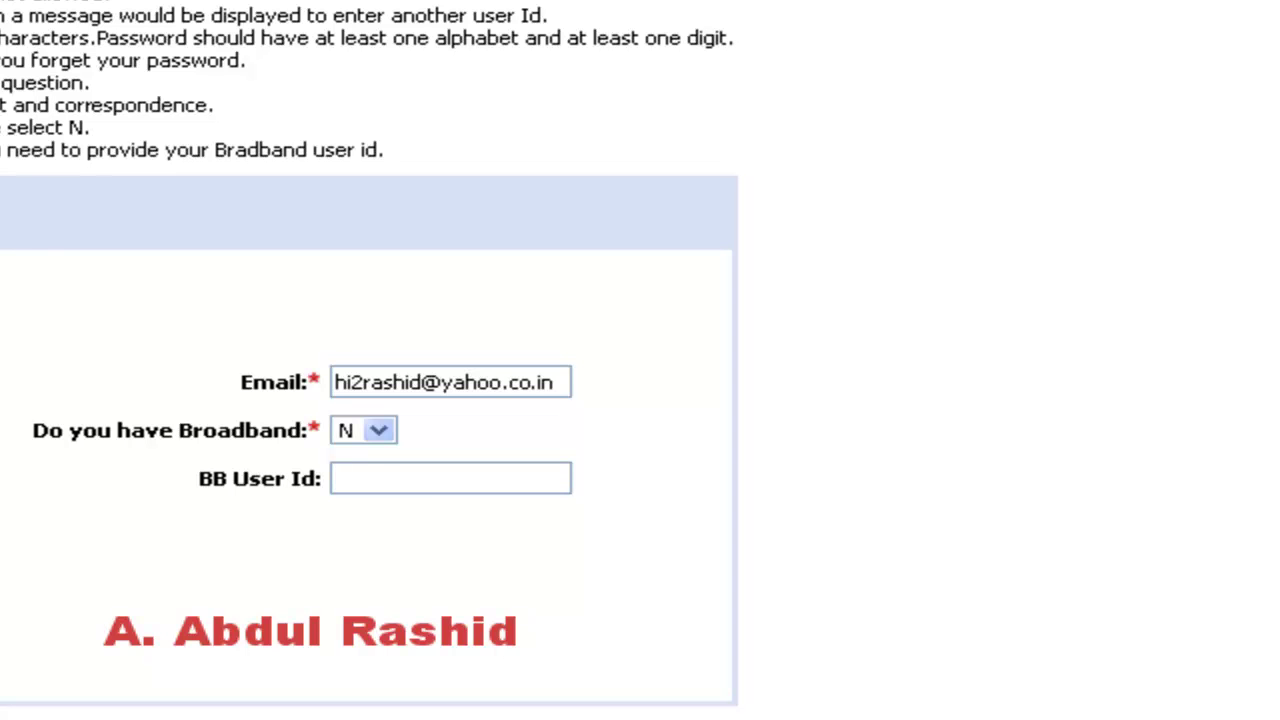
Step: Check the saved user name of the Windows Broadband Connection, then close it
{"action": "key", "text": "super"}
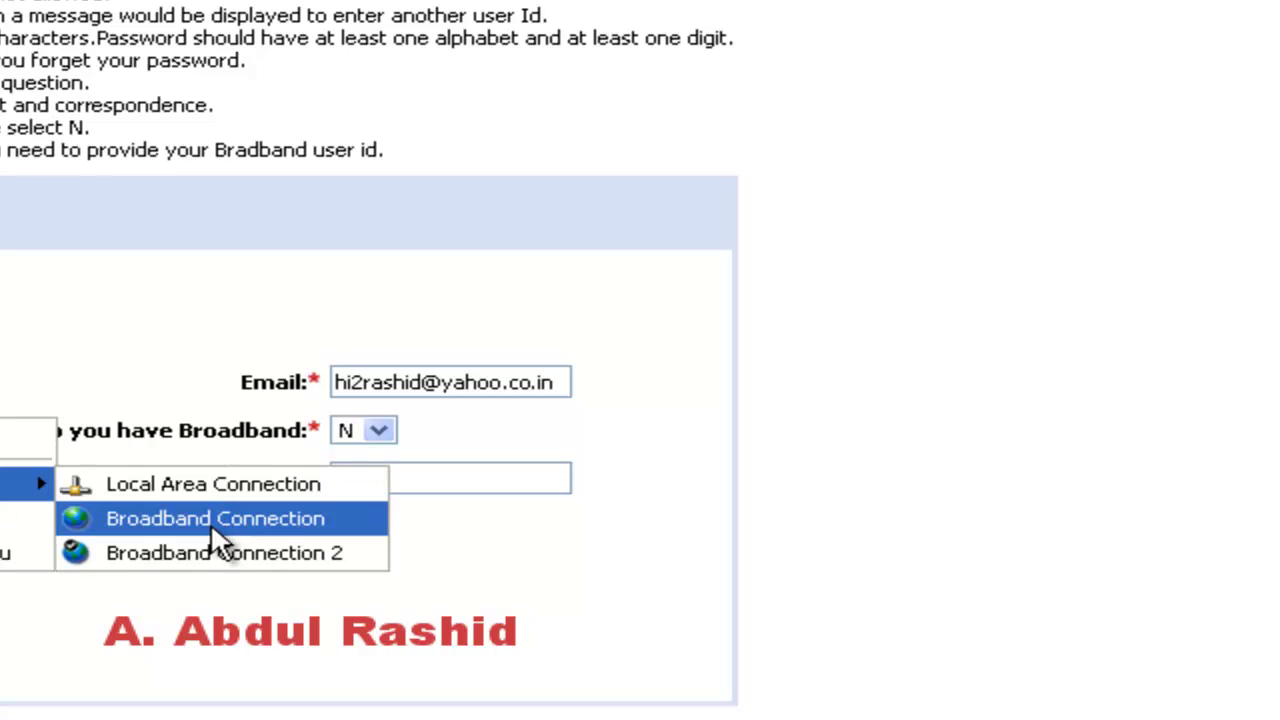
{"action": "left_click", "coordinate": [211, 524]}
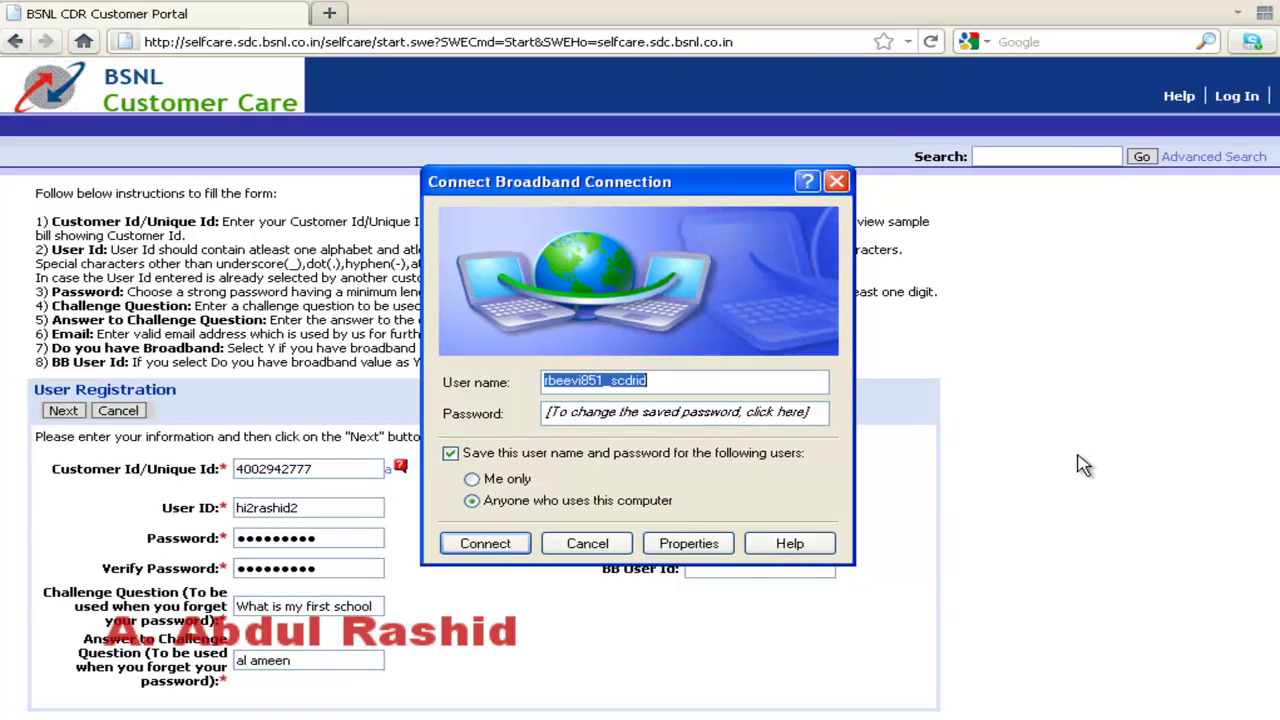
{"action": "key", "text": "Escape"}
Step: Fill BB User Id from a saved entry and set Broadband to Y
{"action": "left_click", "coordinate": [723, 568]}
{"action": "double_click", "coordinate": [723, 568]}
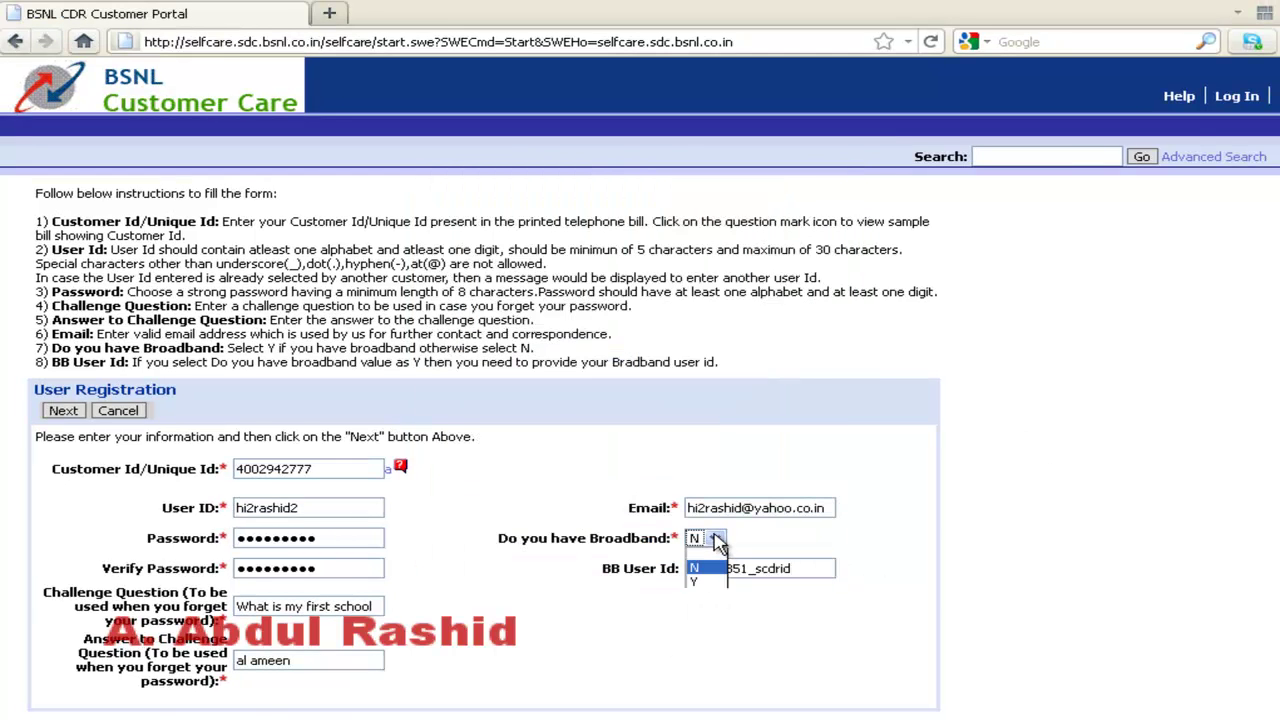
{"action": "left_click", "coordinate": [706, 584]}
{"action": "left_click", "coordinate": [710, 540]}
{"action": "left_click", "coordinate": [705, 570]}
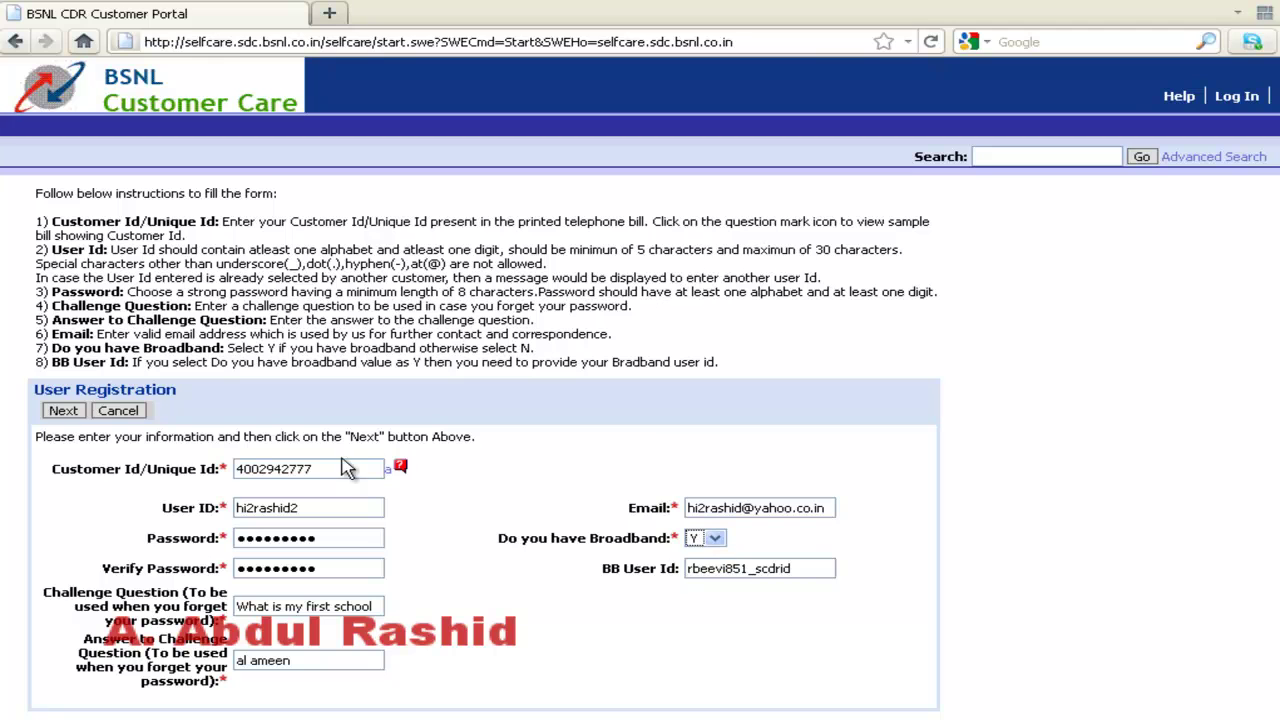
Step: Submit the form, retype a new password in both password fields, and resubmit
{"action": "left_click", "coordinate": [62, 412]}
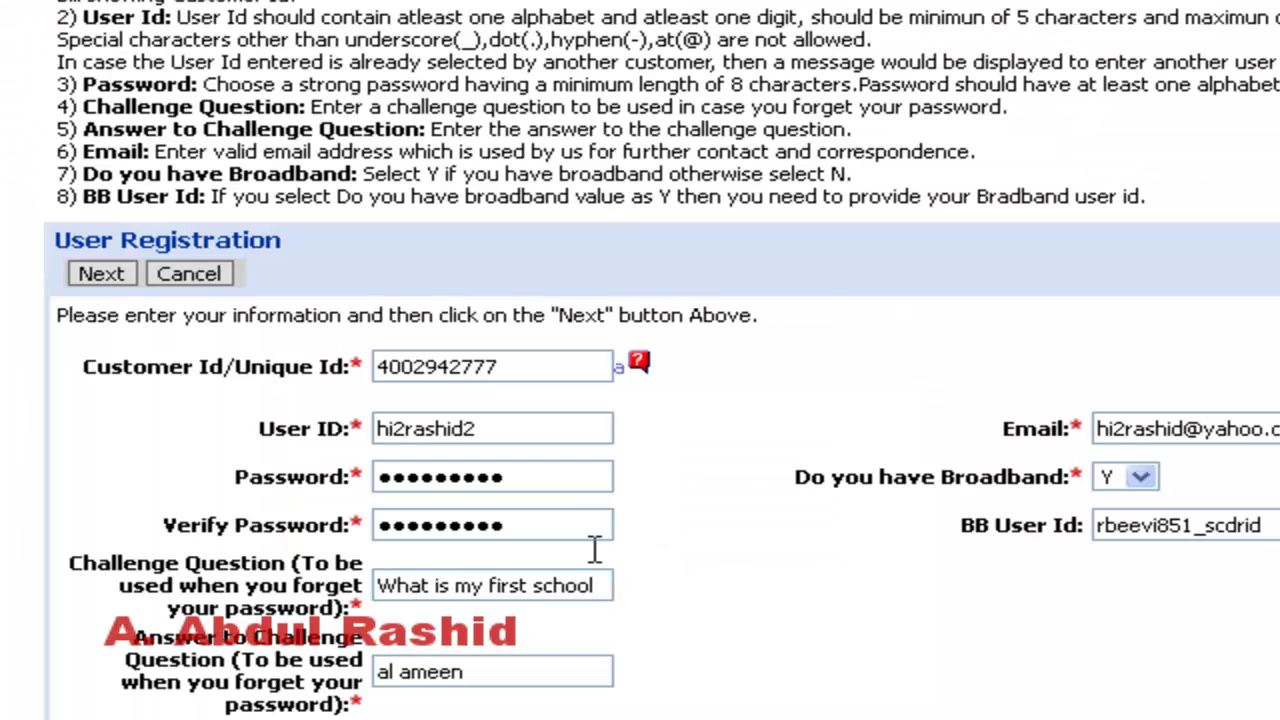
{"action": "double_click", "coordinate": [415, 476]}
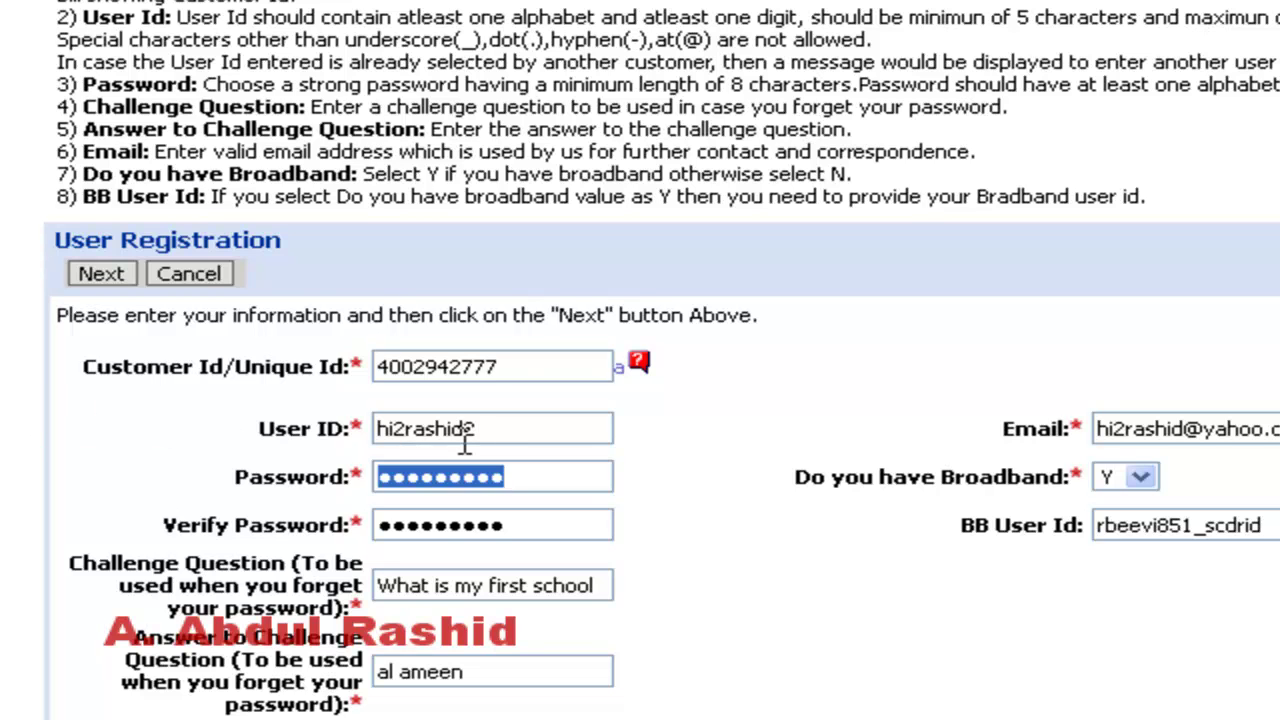
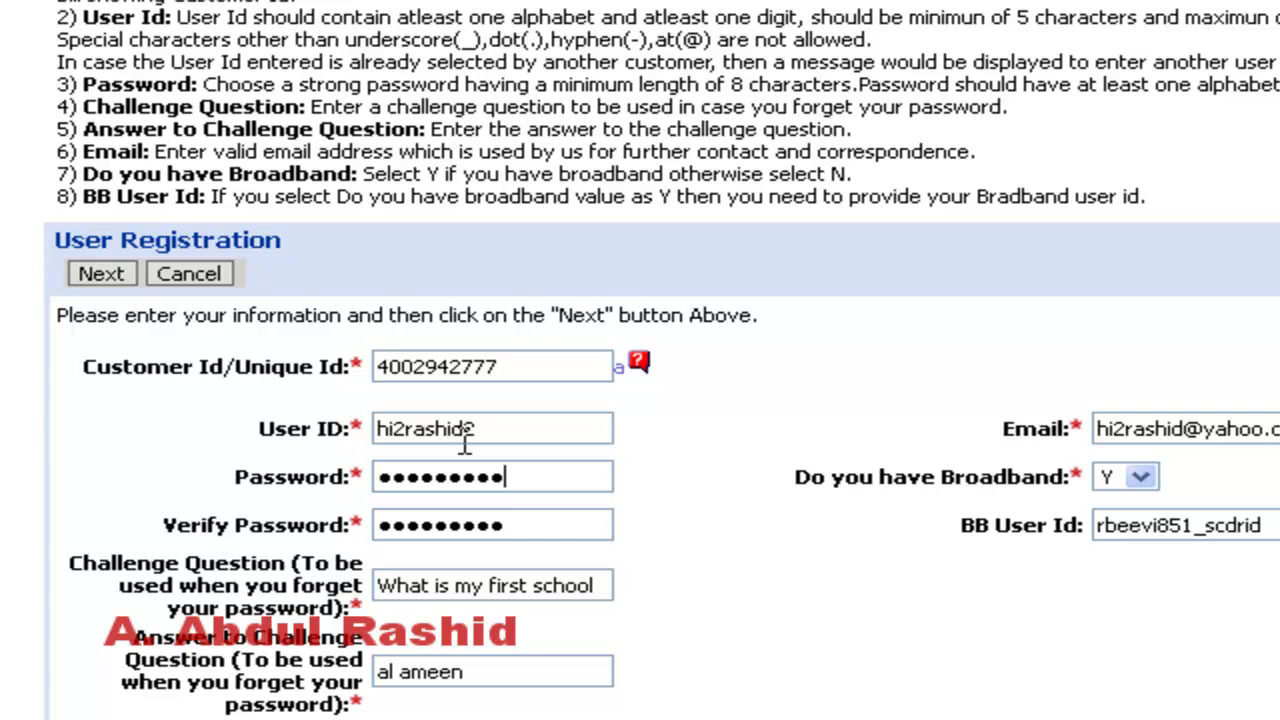
{"action": "key", "text": "Tab"}
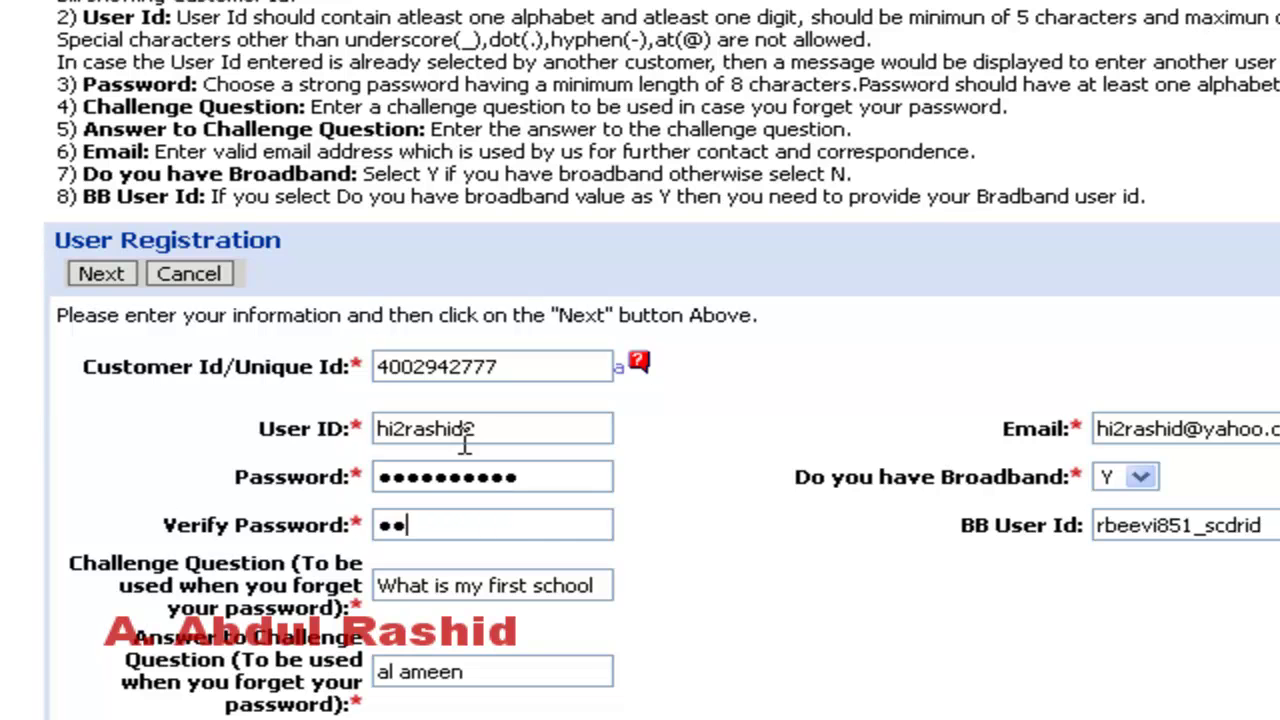
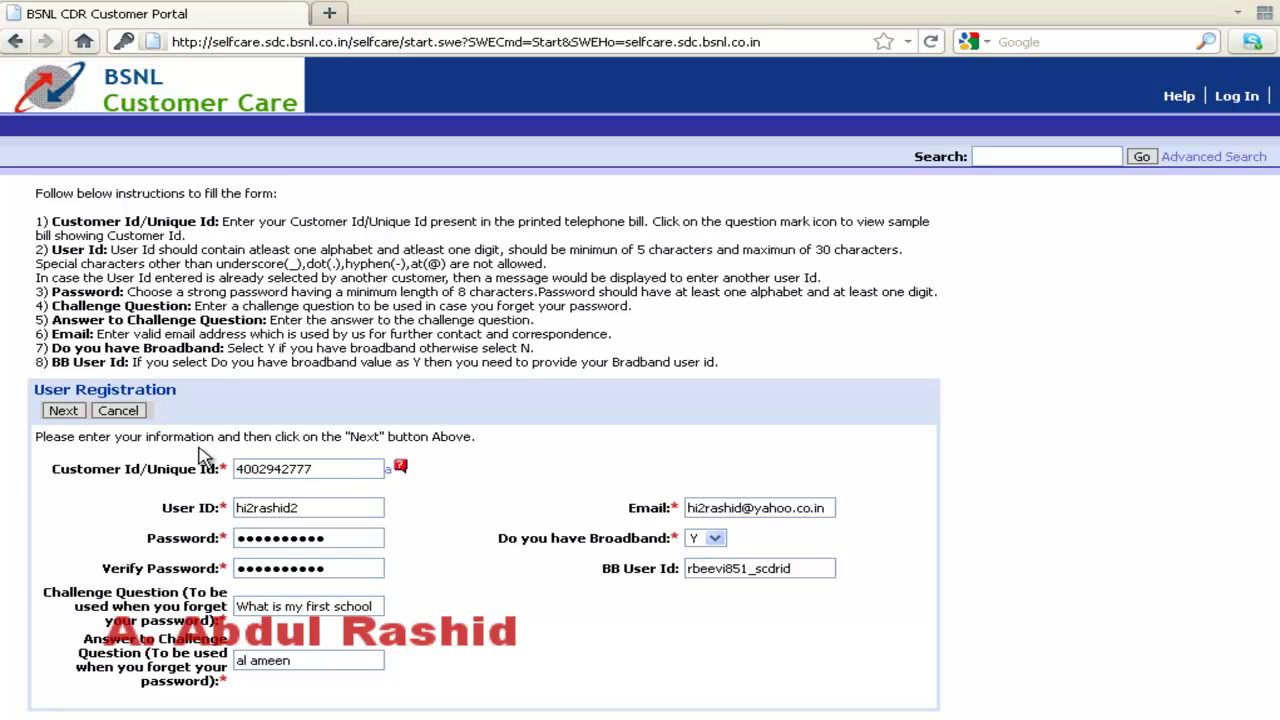
{"action": "left_click", "coordinate": [83, 424]}
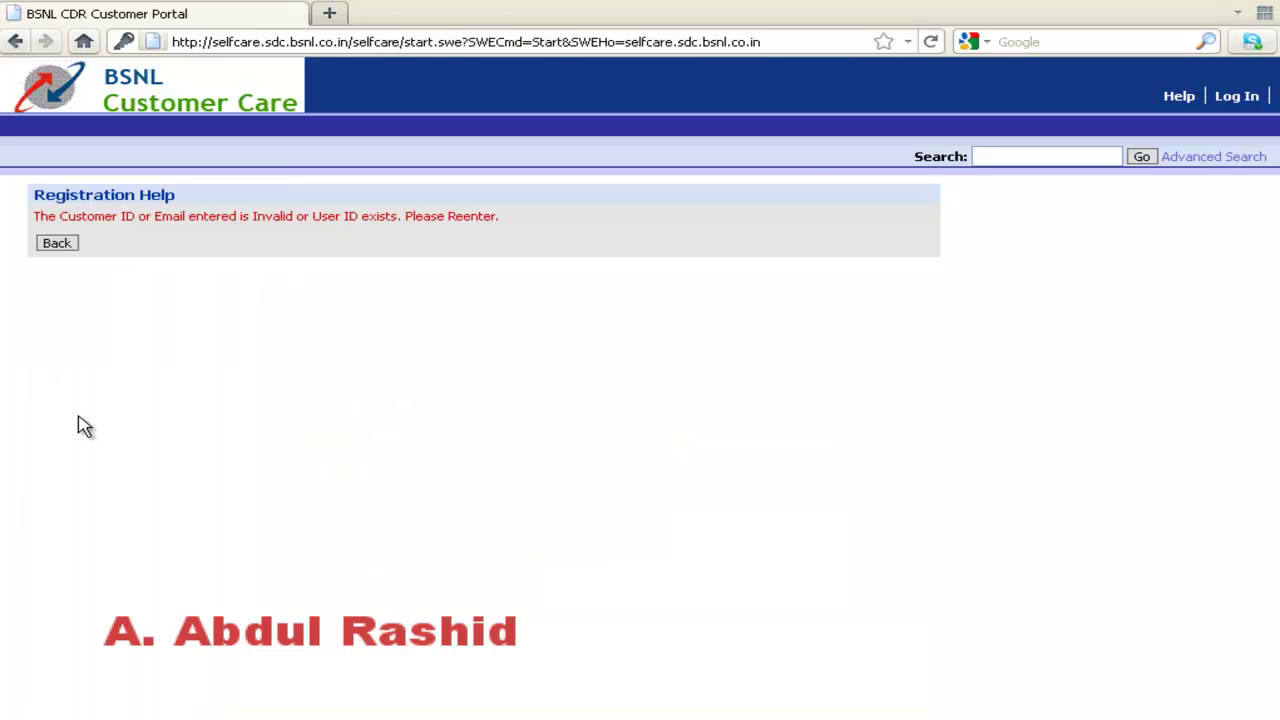
Step: Go back from the error to the filled registration form and inspect the Email entry
{"action": "left_click", "coordinate": [44, 248]}
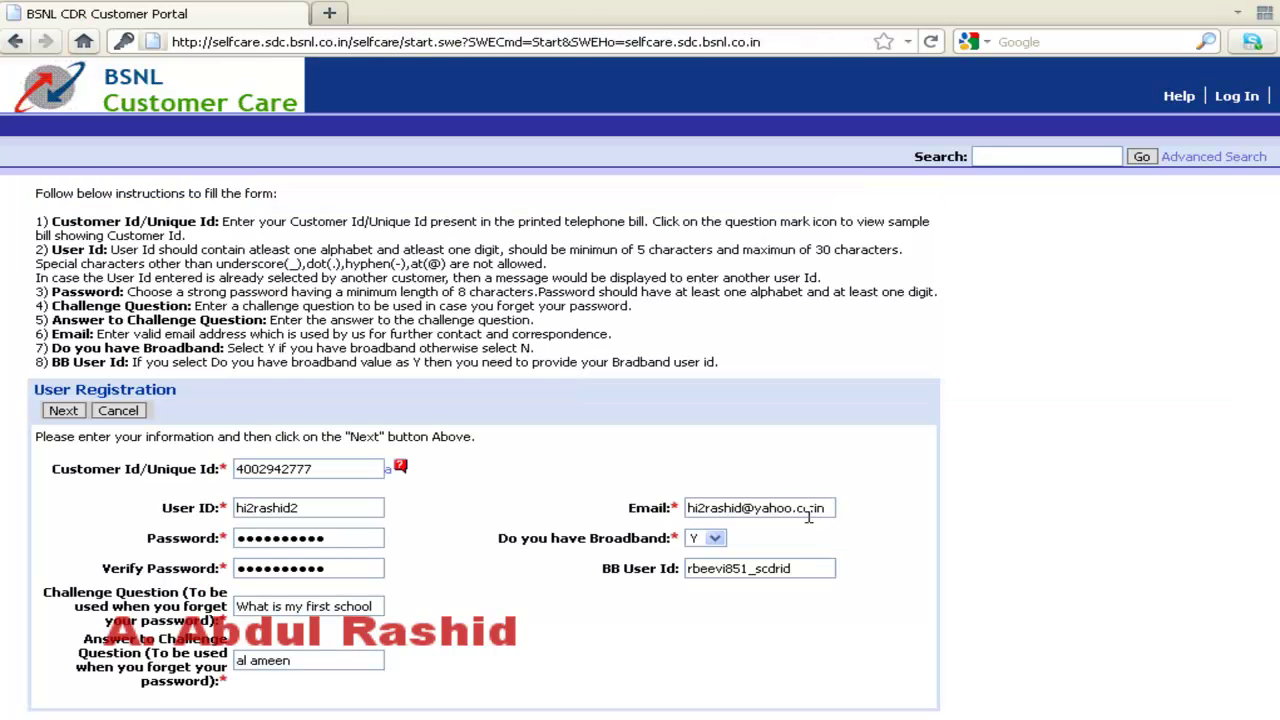
{"action": "double_click", "coordinate": [747, 508]}
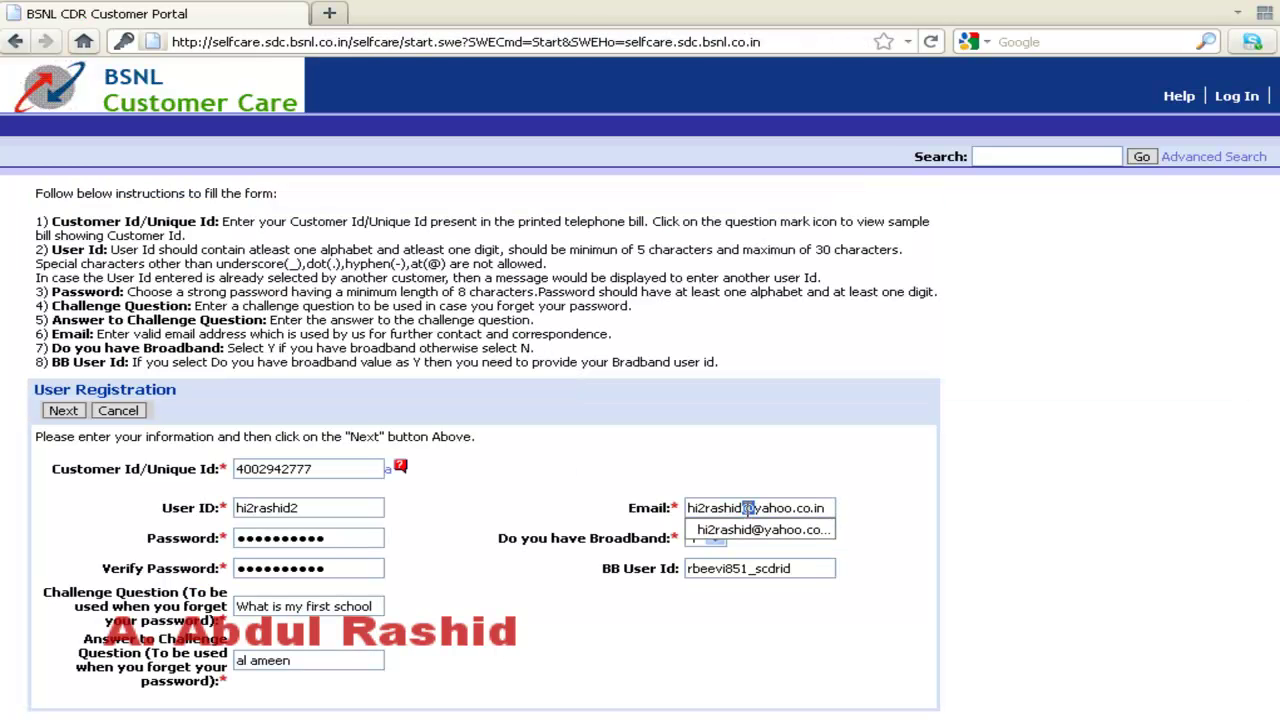
{"action": "left_click", "coordinate": [953, 502]}
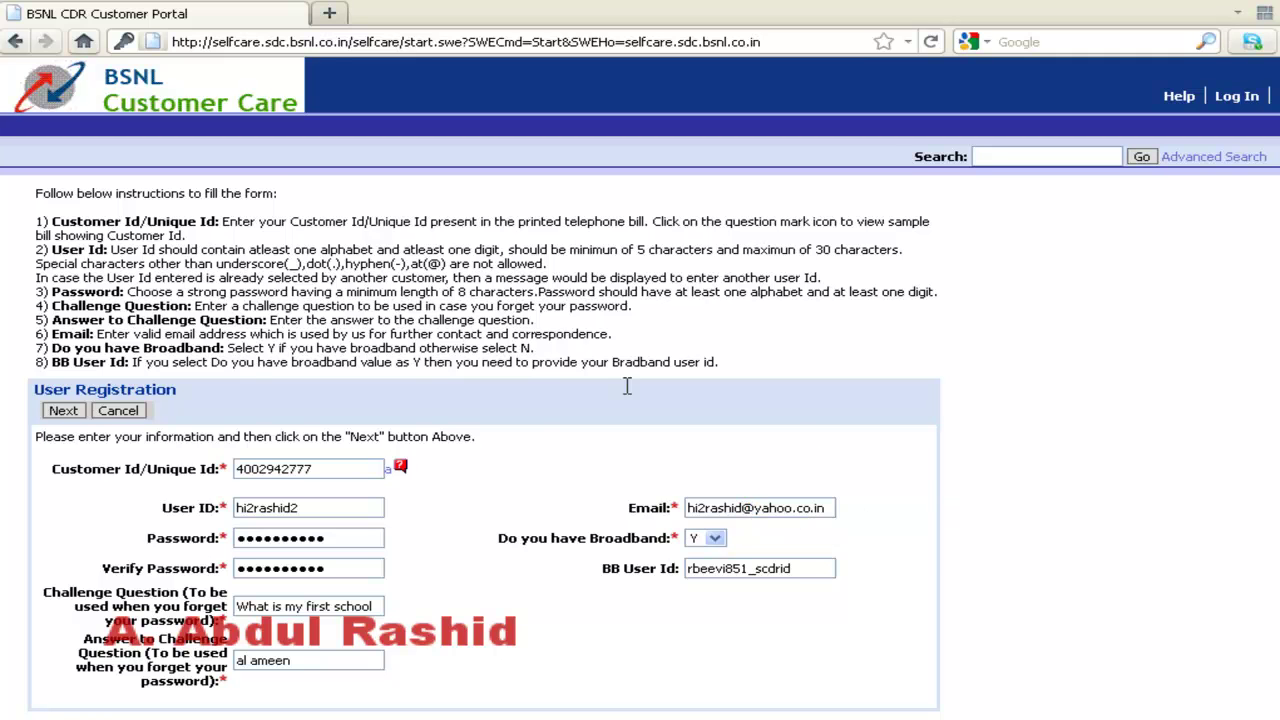
{"action": "left_click_drag", "start_coordinate": [786, 508], "coordinate": [826, 508]}
{"action": "left_click_drag", "start_coordinate": [352, 42], "coordinate": [955, 58]}
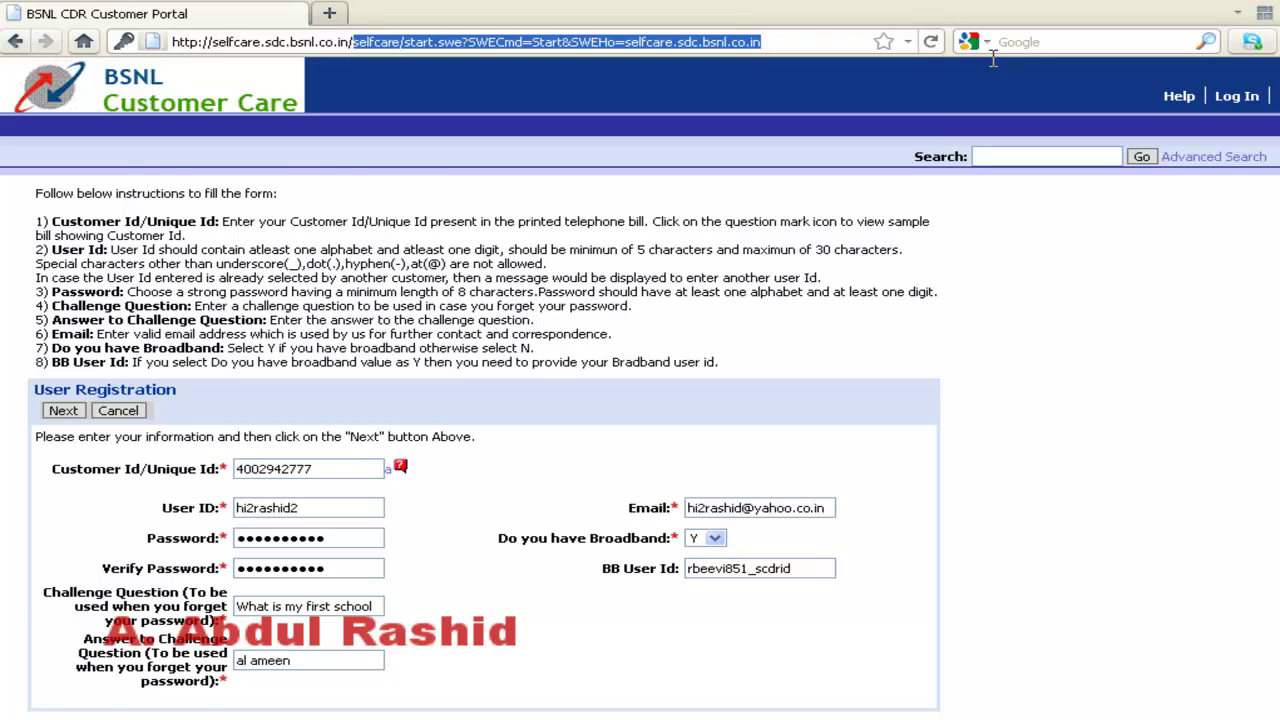
Step: Reload the portal's root login page and delete the saved User ID suggestions
{"action": "key", "text": "BackSpace"}
{"action": "key", "text": "Return"}
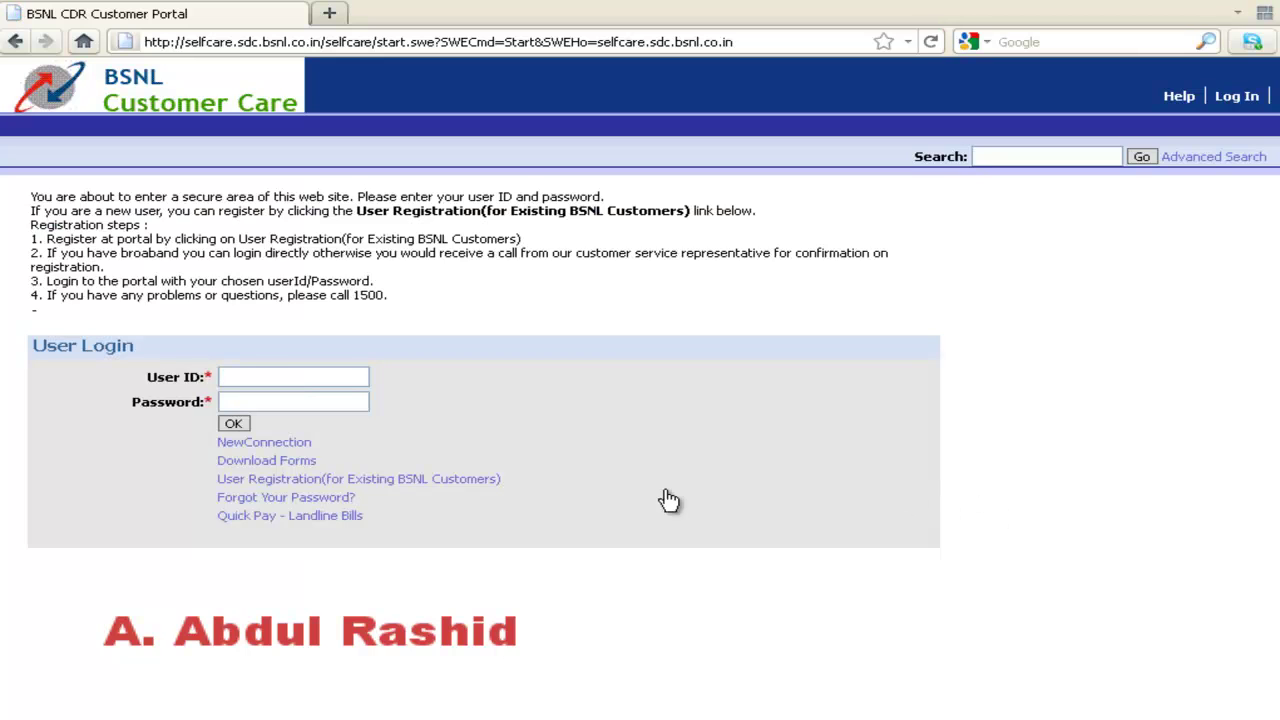
{"action": "left_click", "coordinate": [261, 377]}
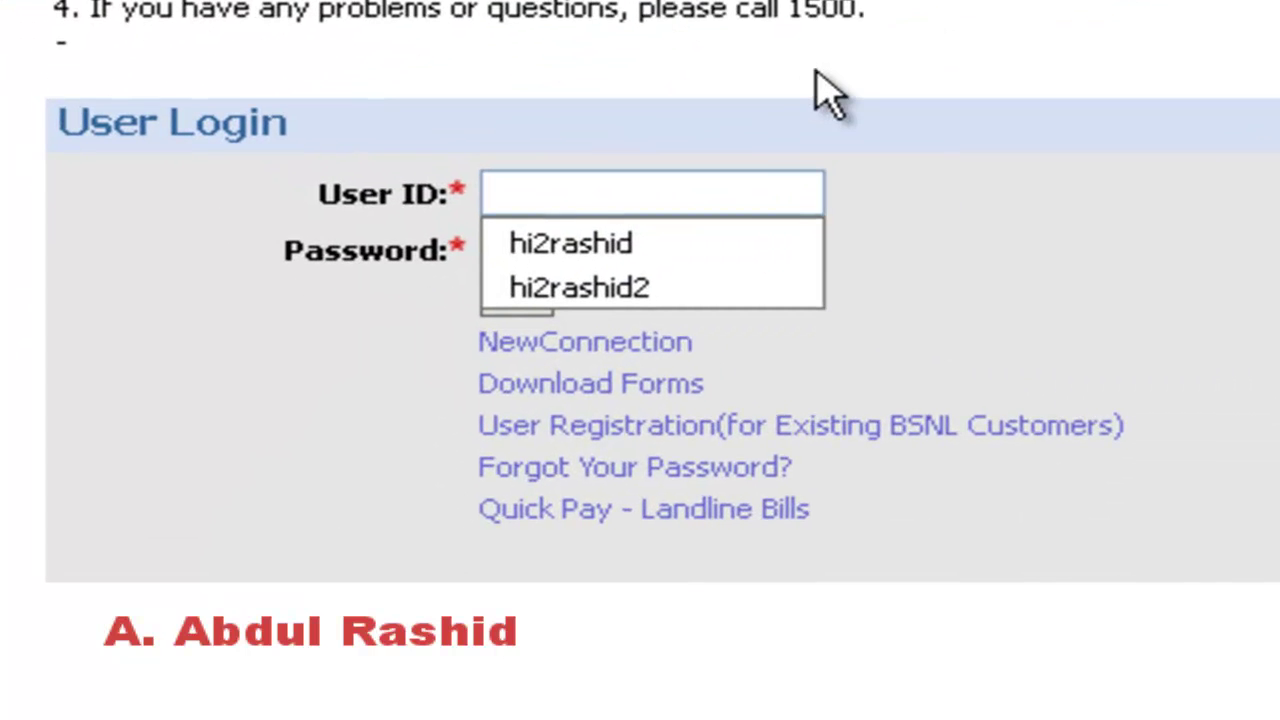
{"action": "key", "text": "Delete"}
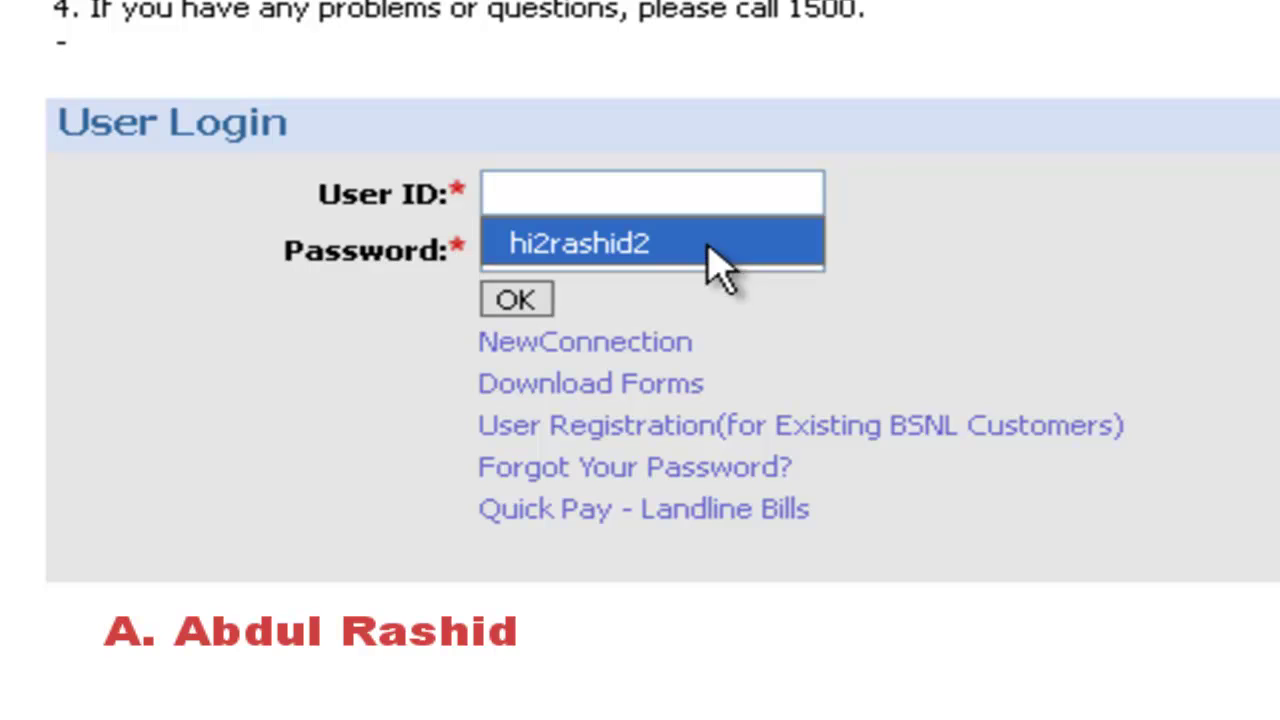
{"action": "key", "text": "Delete"}
{"action": "left_click", "coordinate": [678, 240]}
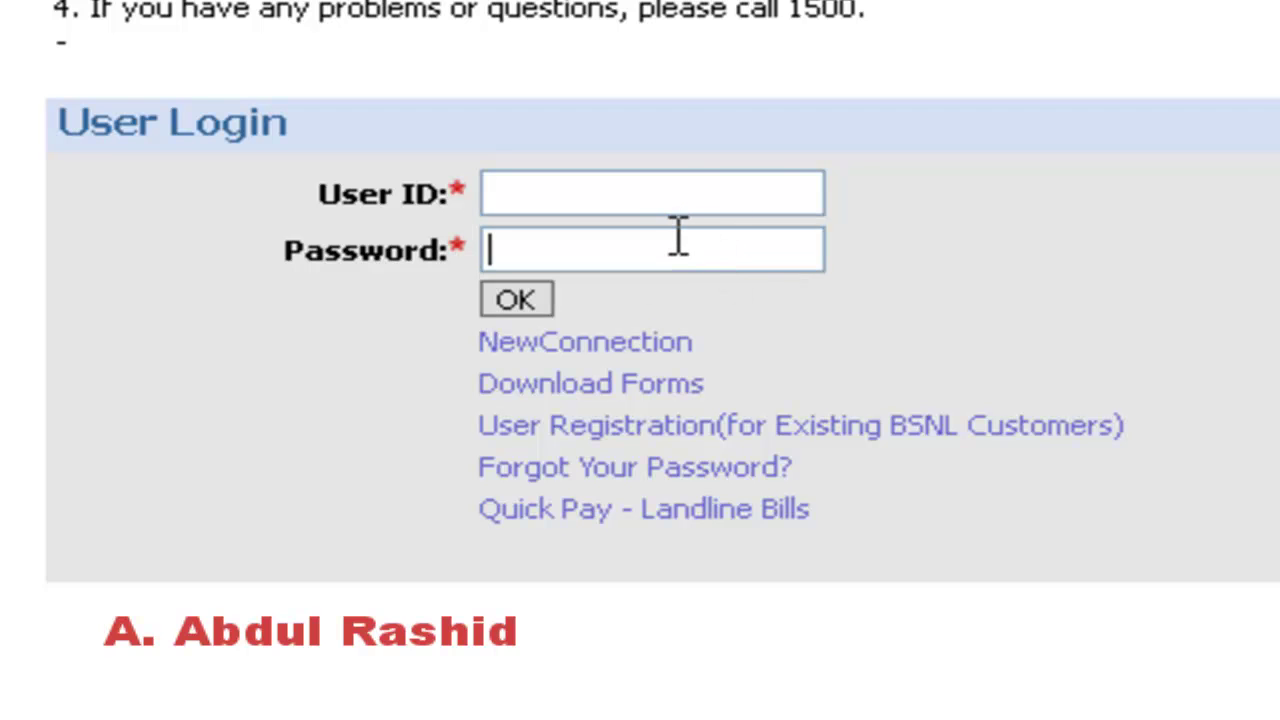